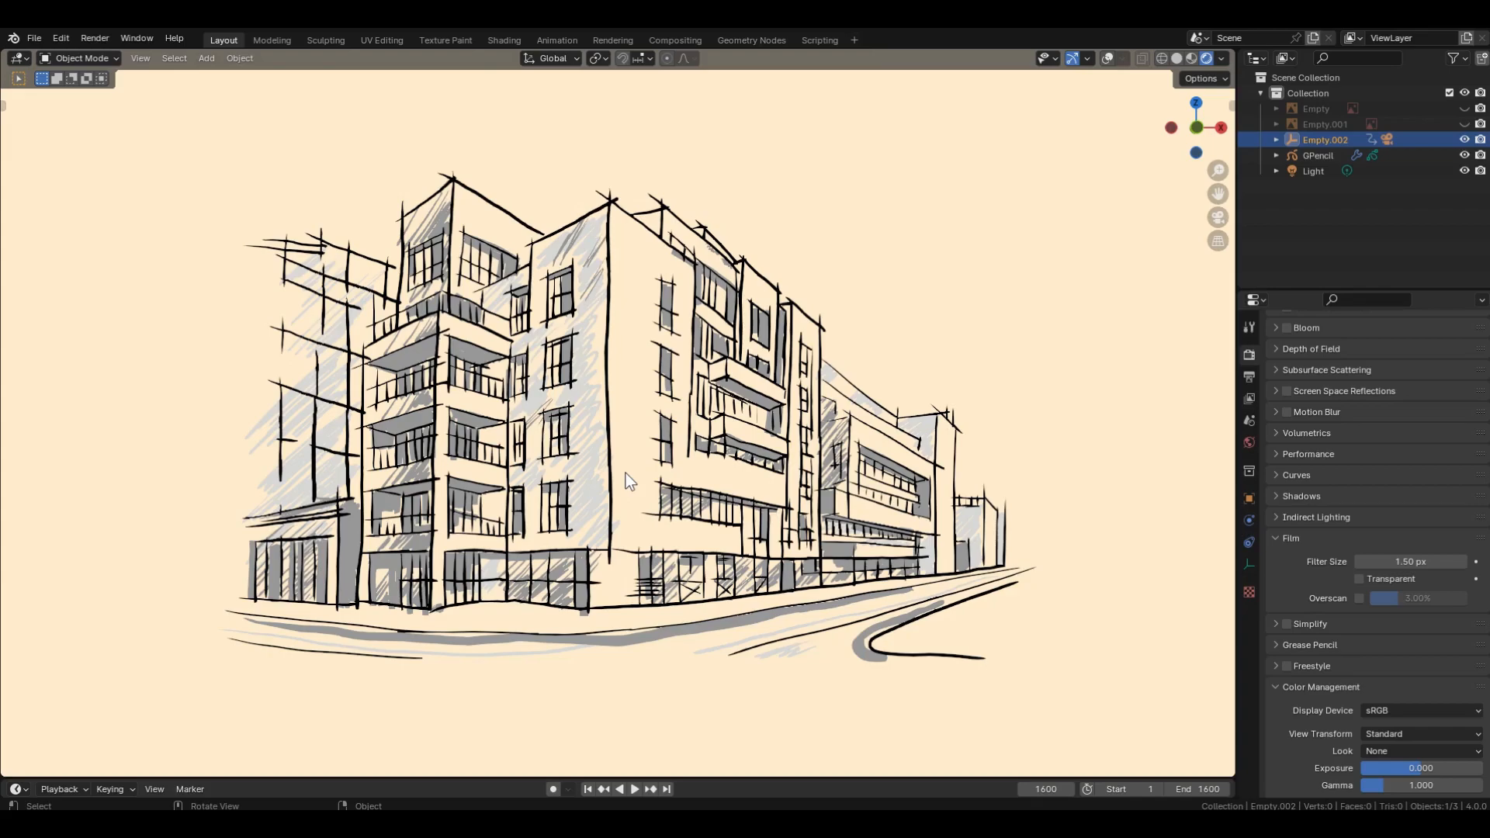
mouse_move(626, 472)
middle_down()
mouse_move(581, 448)
mouse_move(619, 424)
mouse_move(633, 504)
mouse_move(592, 512)
mouse_move(565, 456)
middle_up()
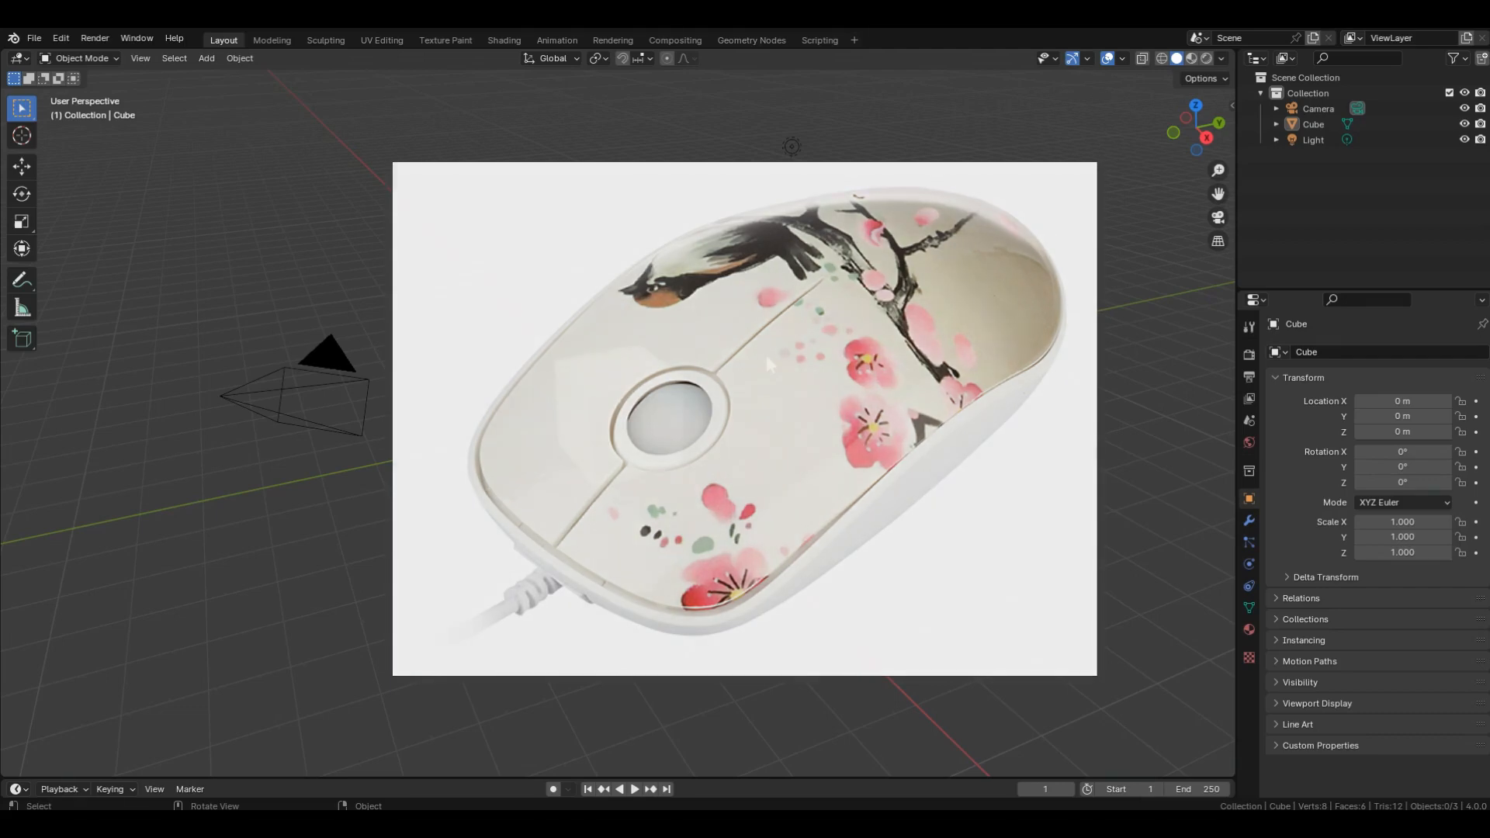
middle_drag(519, 407, 527, 465)
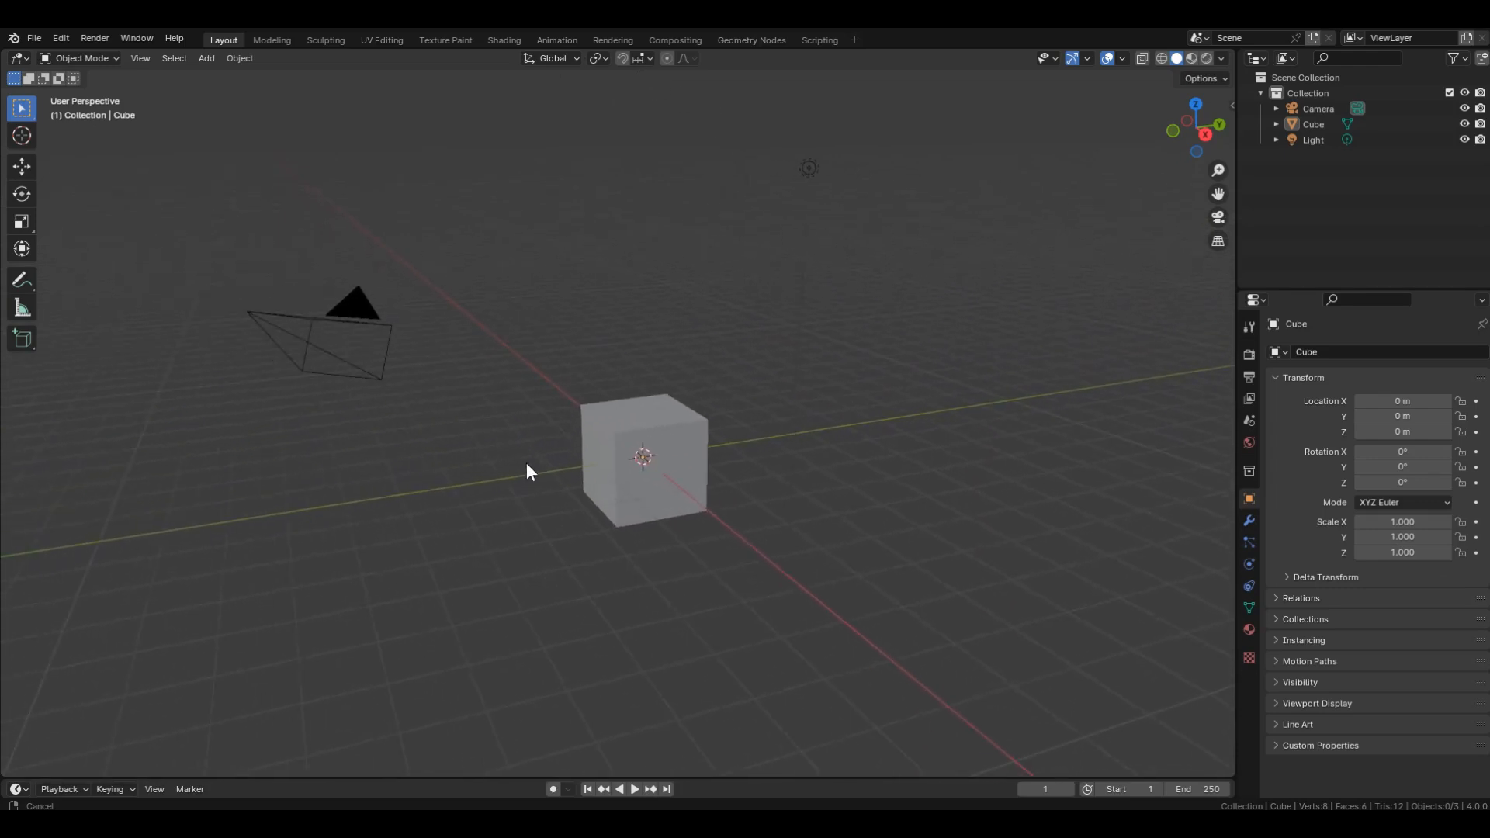
mouse_move(732, 499)
ctrl+middle_down()
mouse_move(757, 339)
mouse_move(728, 490)
ctrl+middle_up()
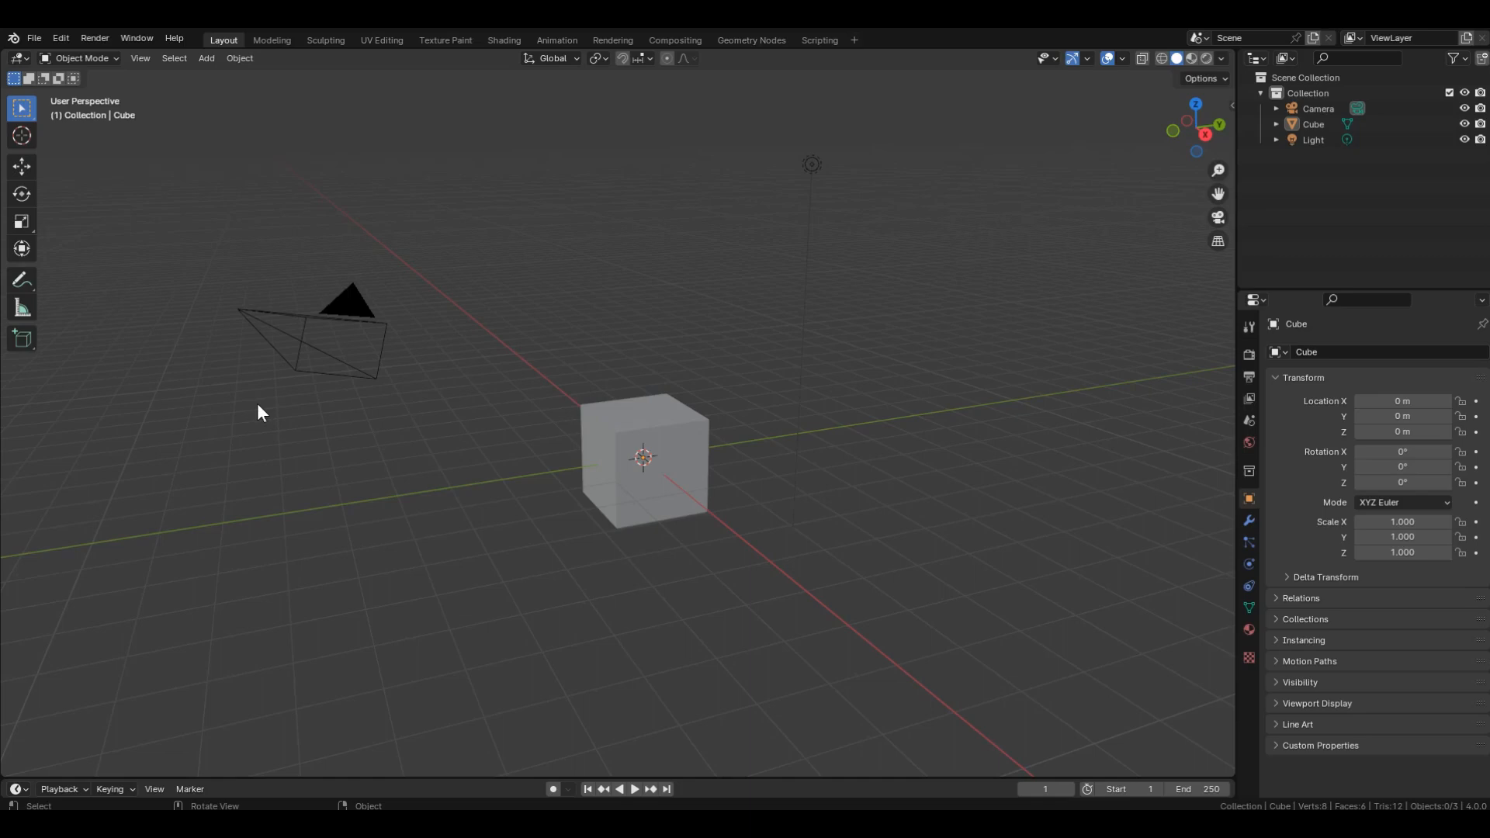
Enable Emulate 3 Button Mouse in the input preferences and close the preferences.
click(63, 40)
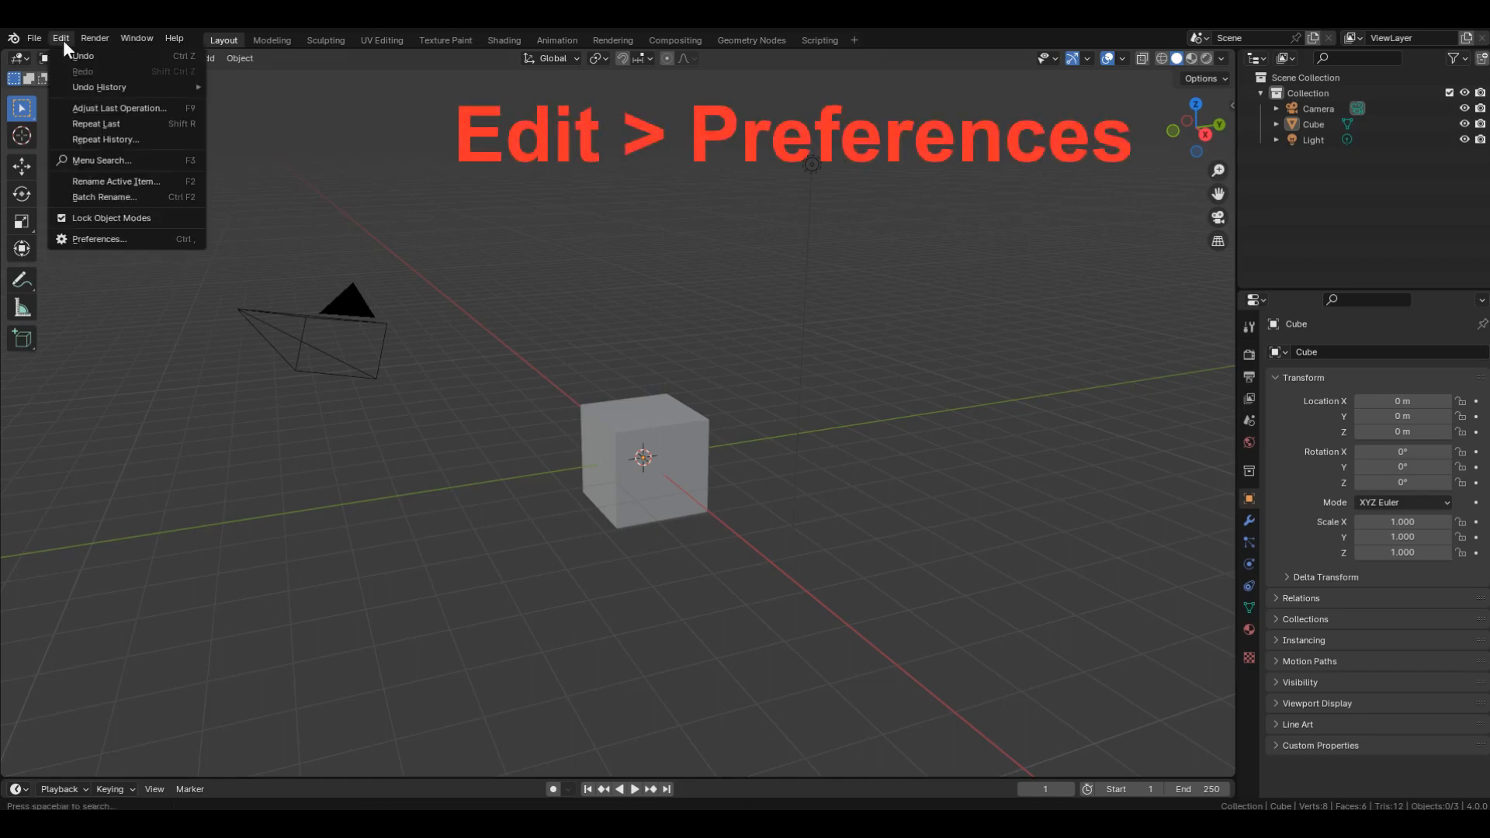
click(127, 239)
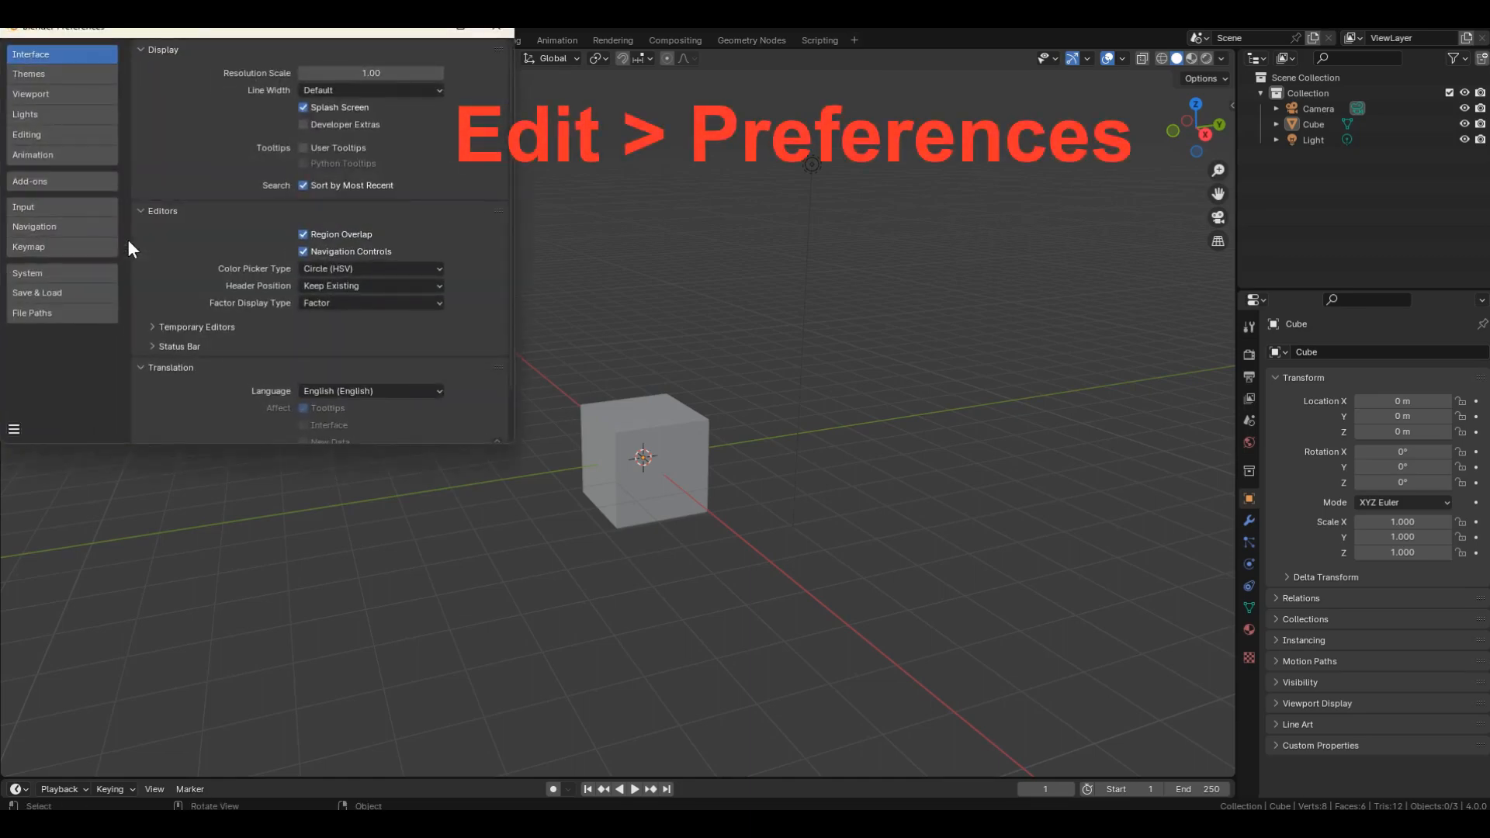
click(95, 206)
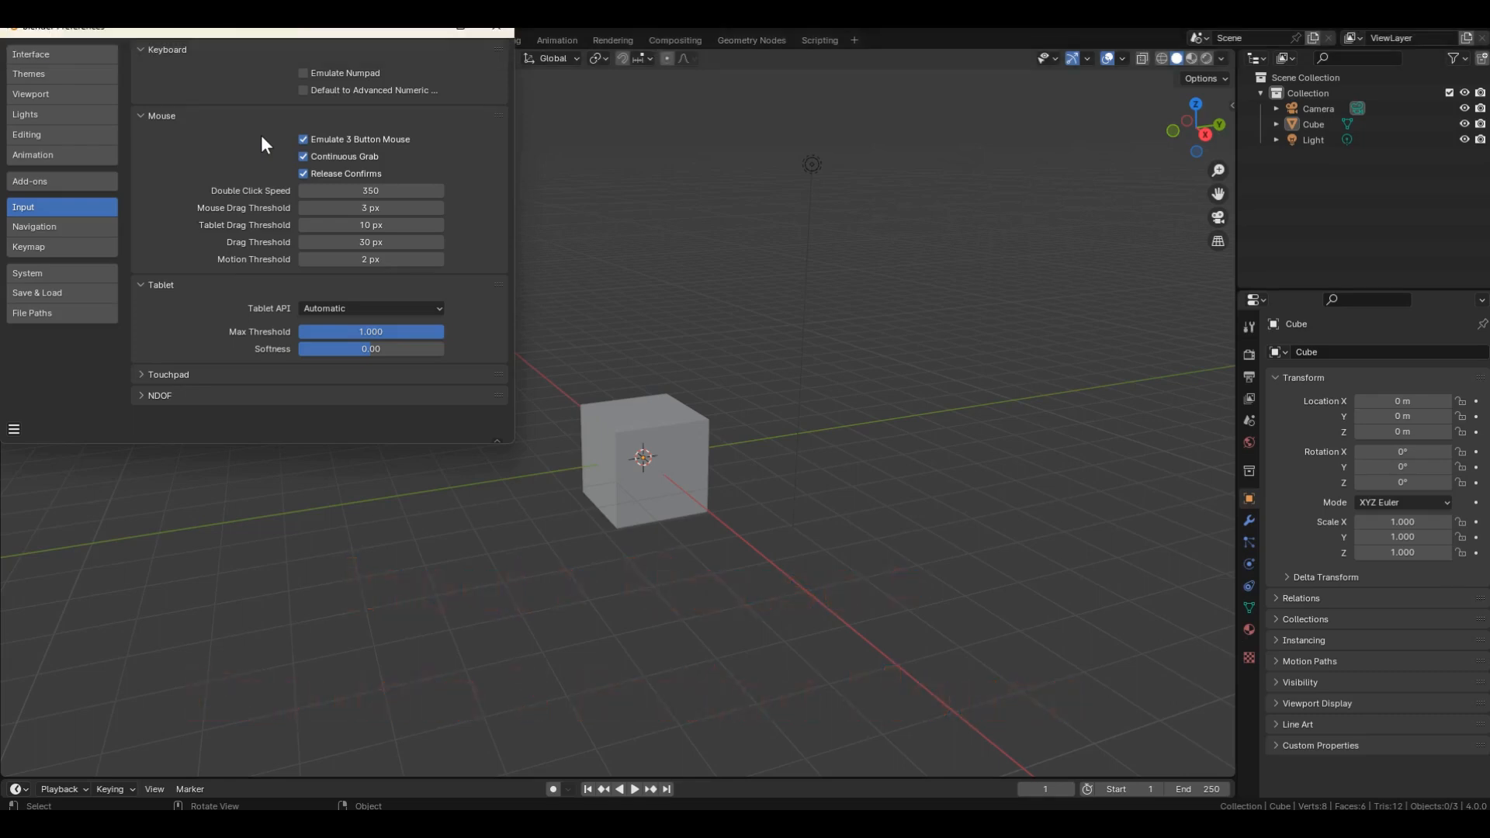
click(495, 31)
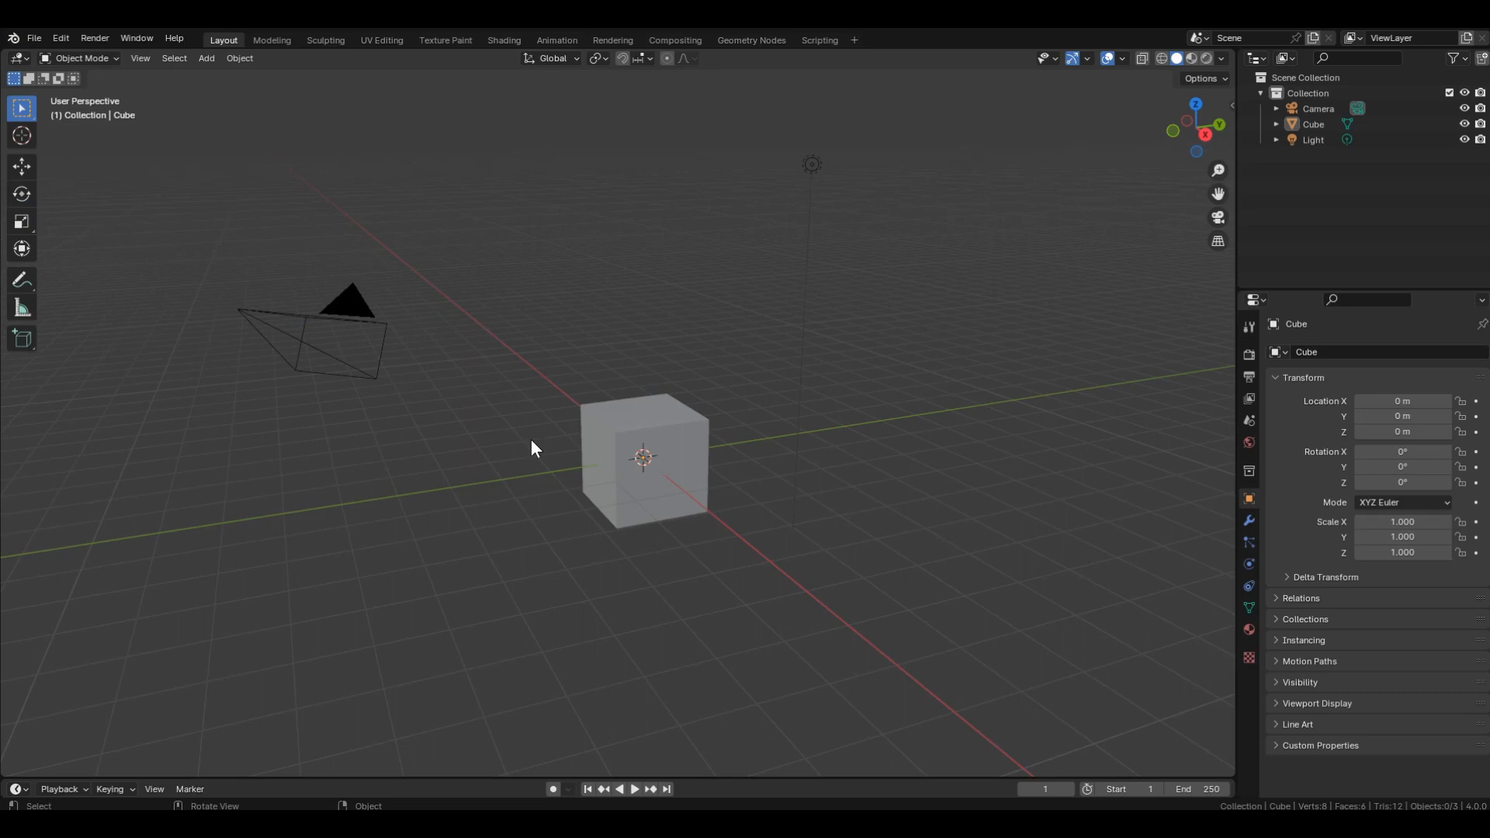
Orbit, pan and zoom the viewport around the cube using the emulated middle mouse button.
key(alt)
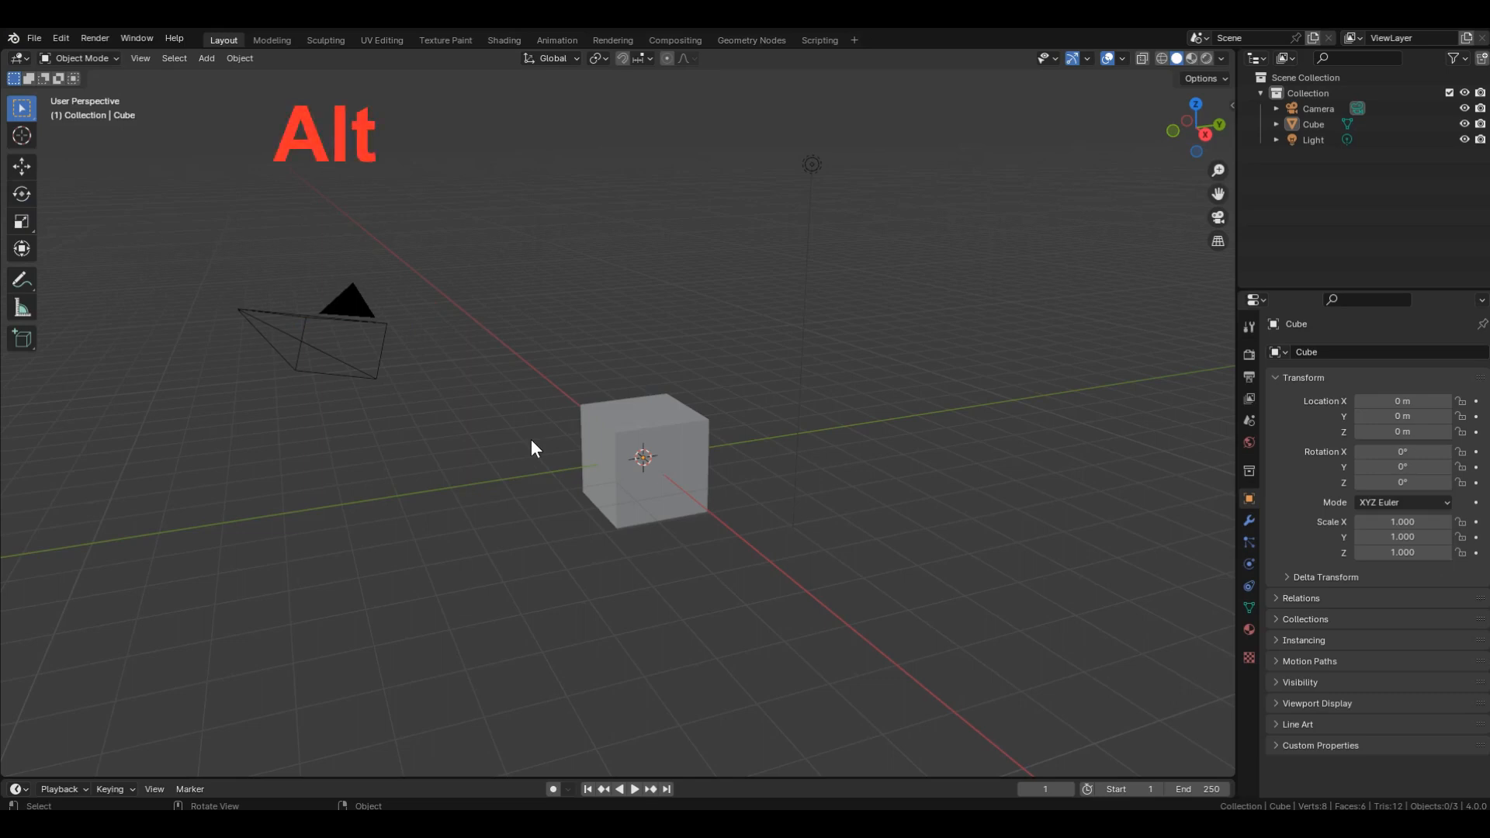
mouse_move(779, 514)
alt+mouse_down()
mouse_move(1101, 528)
mouse_move(729, 505)
mouse_move(778, 525)
alt+mouse_up()
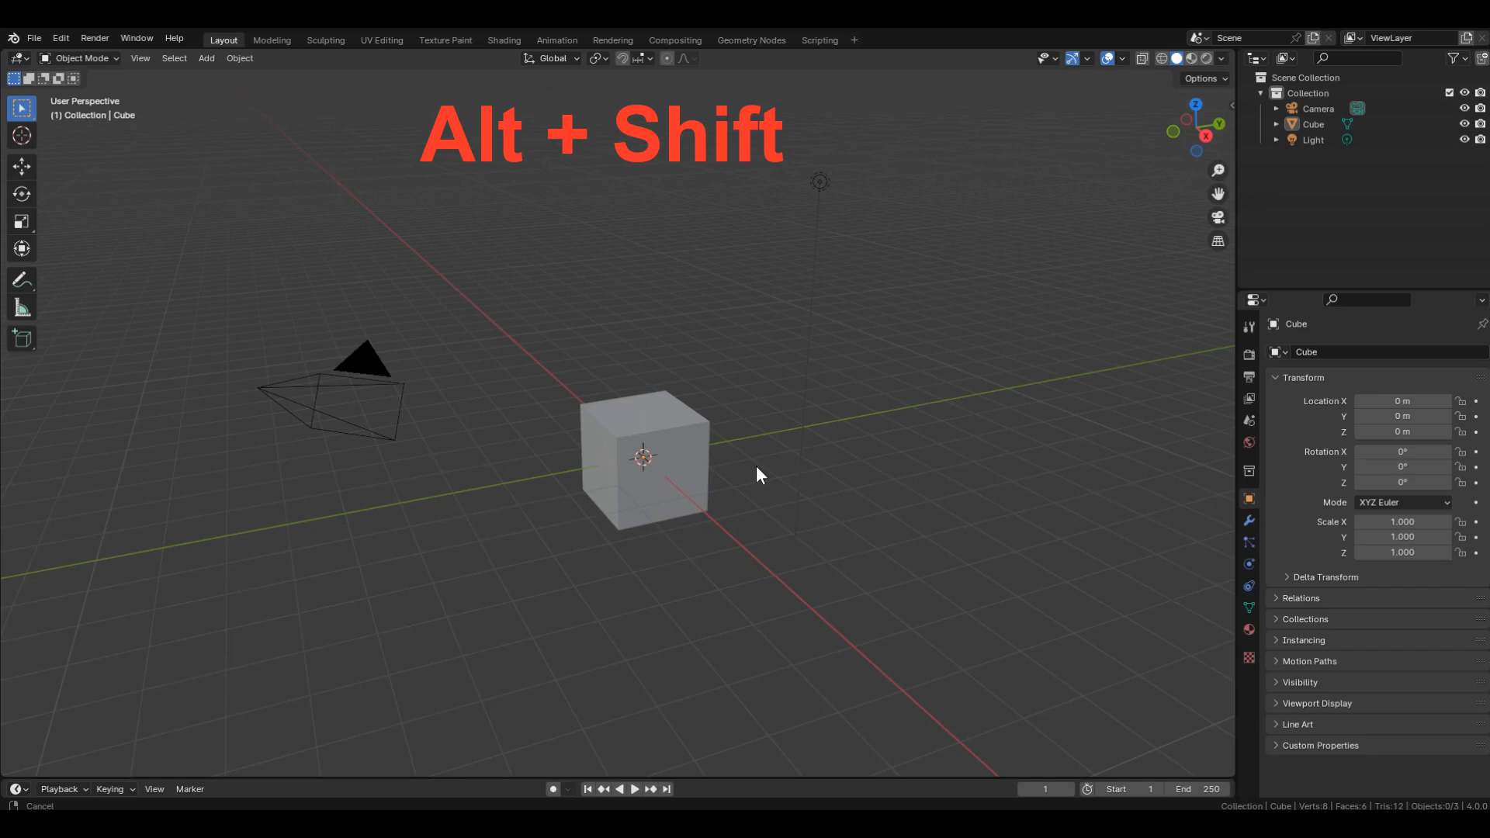
alt+shift+drag(757, 467, 779, 489)
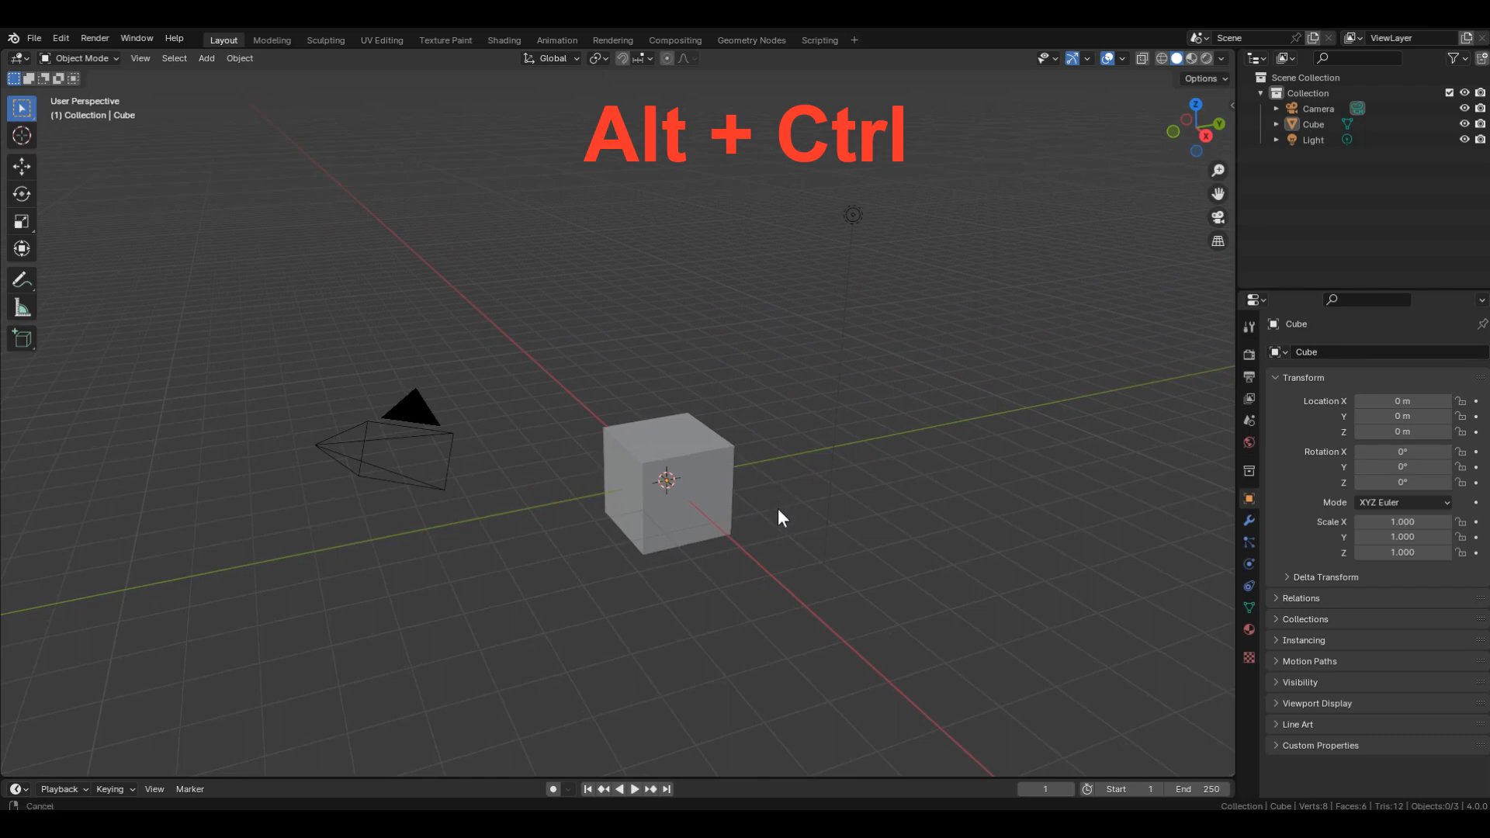
ctrl+alt+drag(778, 509, 768, 554)
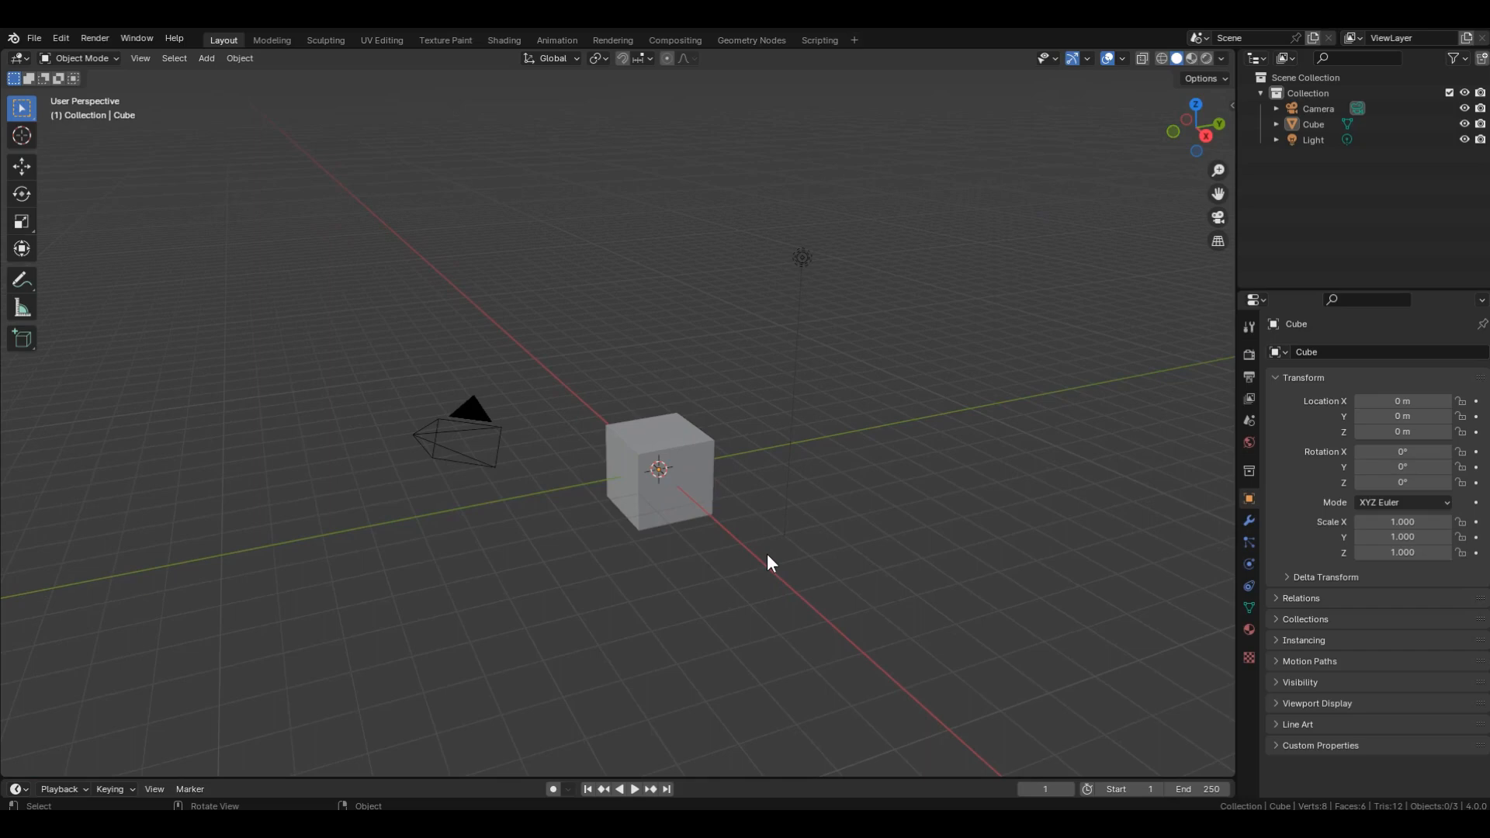
mouse_move(766, 553)
alt+mouse_down()
mouse_move(853, 514)
mouse_move(1090, 531)
mouse_move(752, 505)
mouse_move(732, 519)
mouse_move(765, 466)
mouse_move(974, 398)
mouse_move(690, 635)
mouse_move(598, 313)
mouse_move(823, 424)
mouse_move(779, 510)
mouse_move(780, 334)
mouse_move(767, 552)
alt+mouse_up()
Select the cube and enable Zoom to Mouse Position in the navigation preferences.
click(660, 478)
click(60, 38)
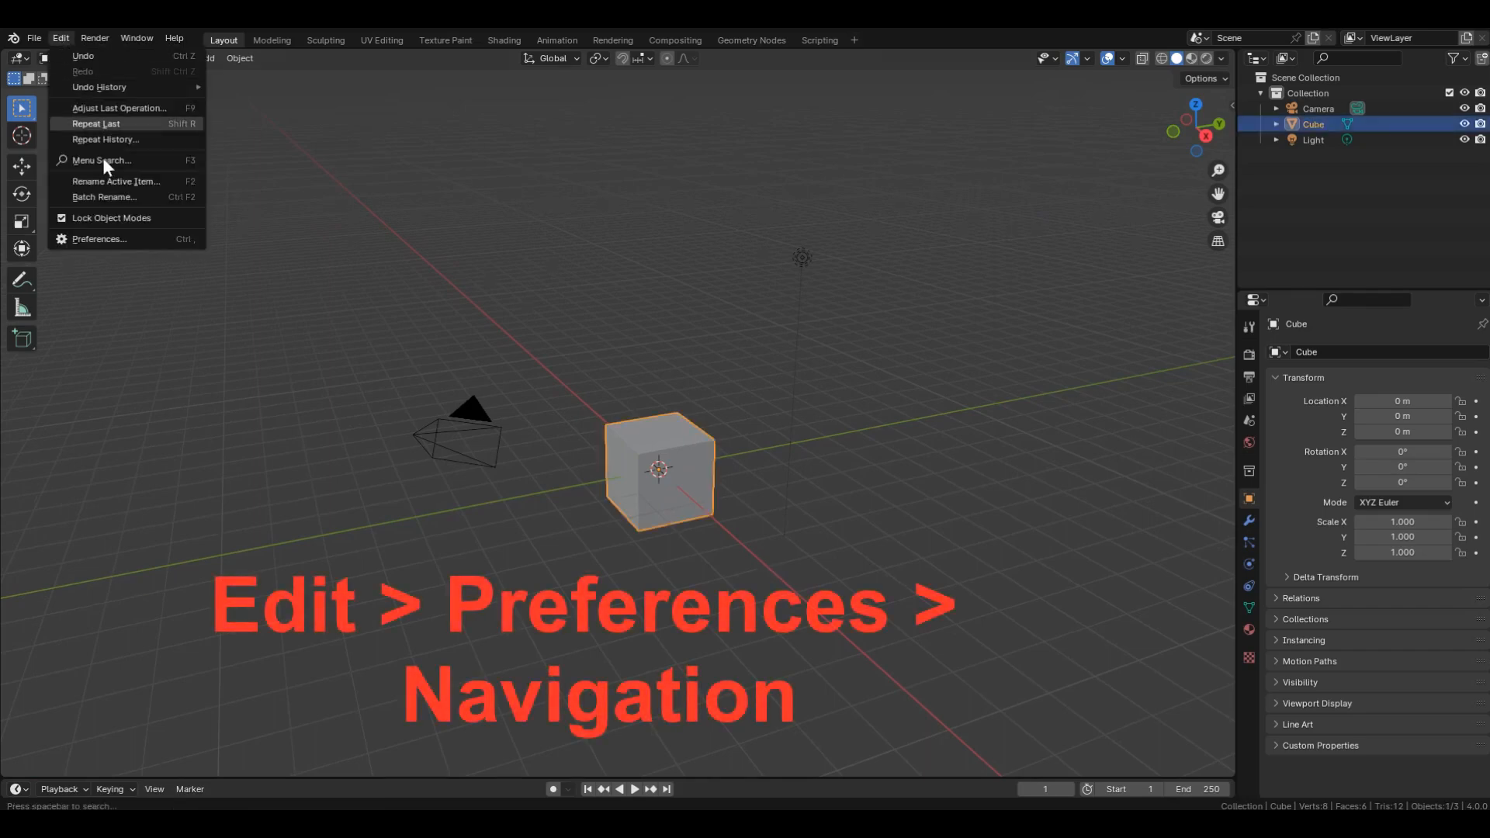
click(116, 240)
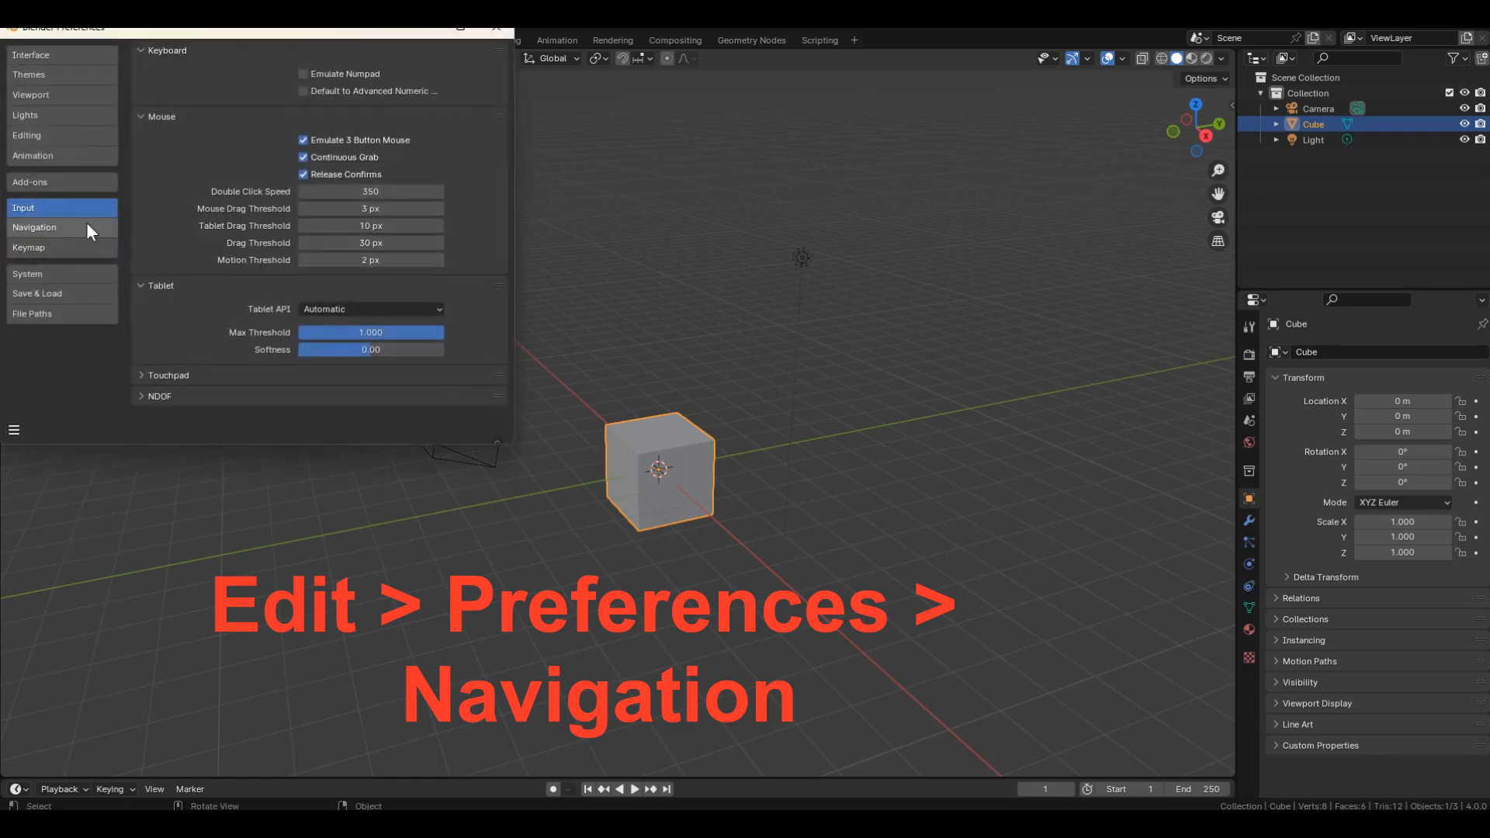
click(86, 225)
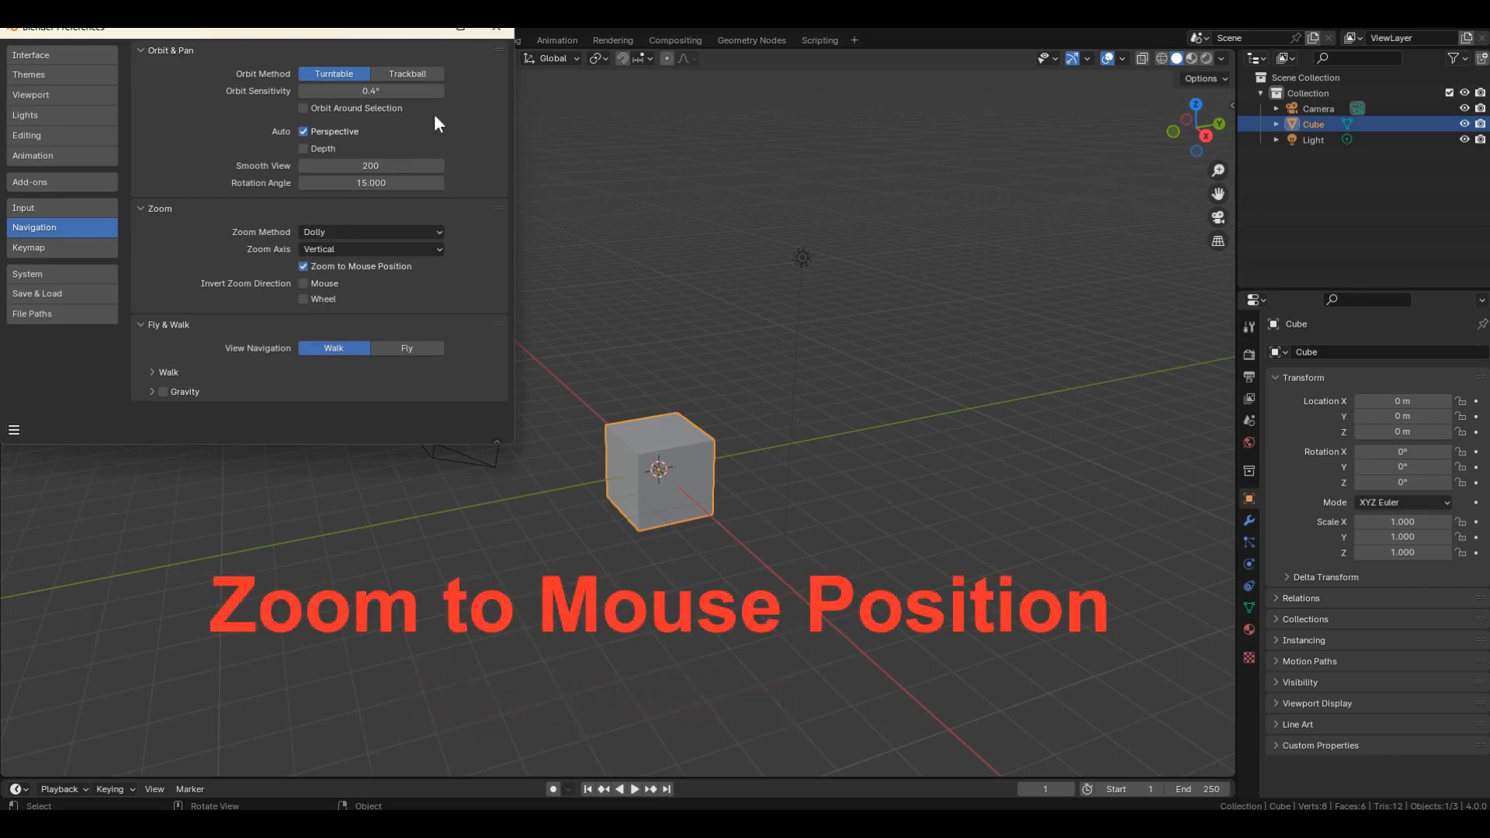
click(495, 29)
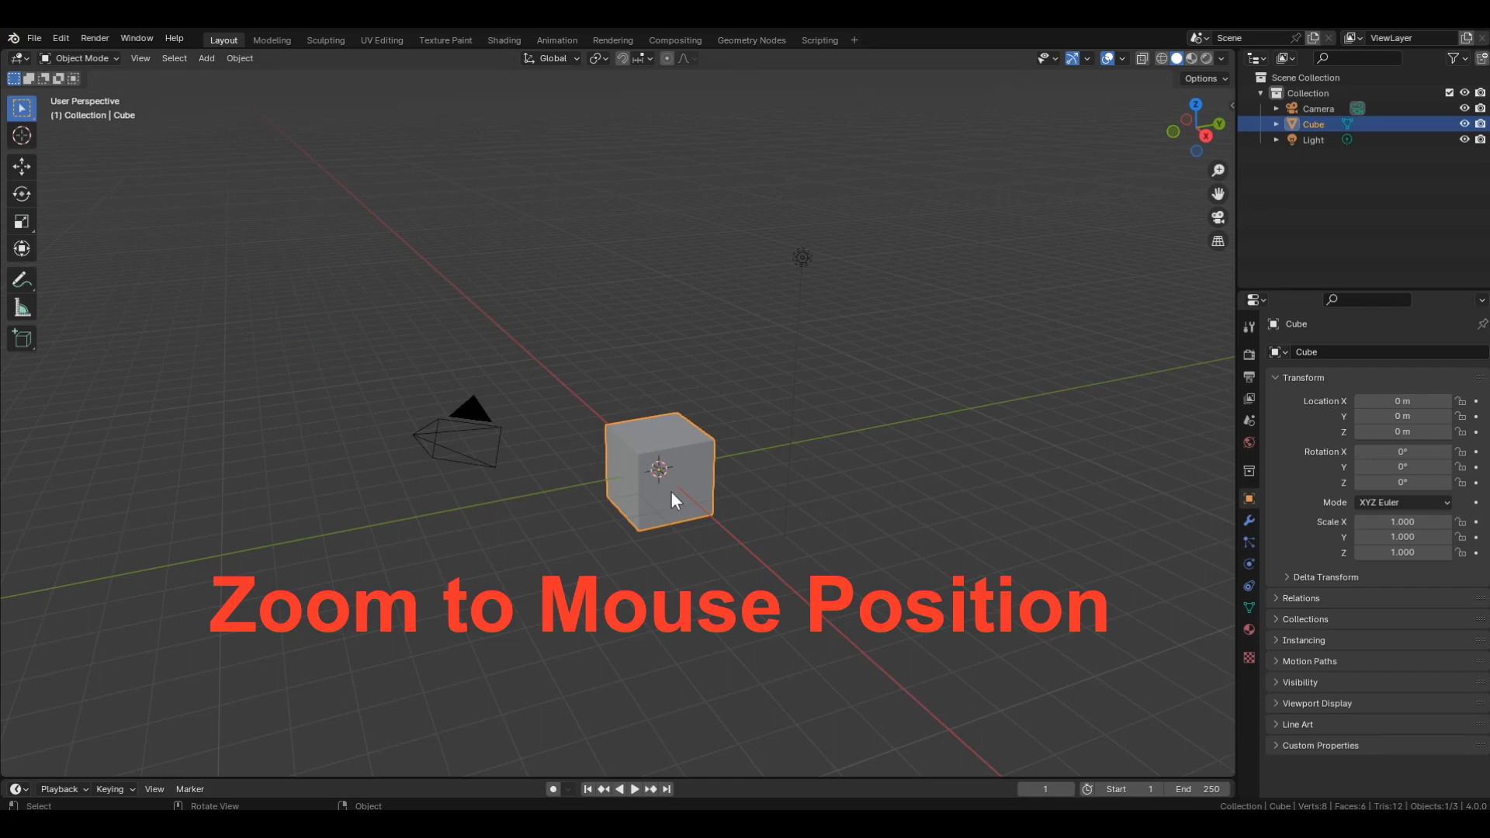
Duplicate the cube twice, placing the copies at about (-4.3, -8.6, 1.7) m and (1.8, 8.1, 3.9) m, and clear the selection.
key(shift+d)
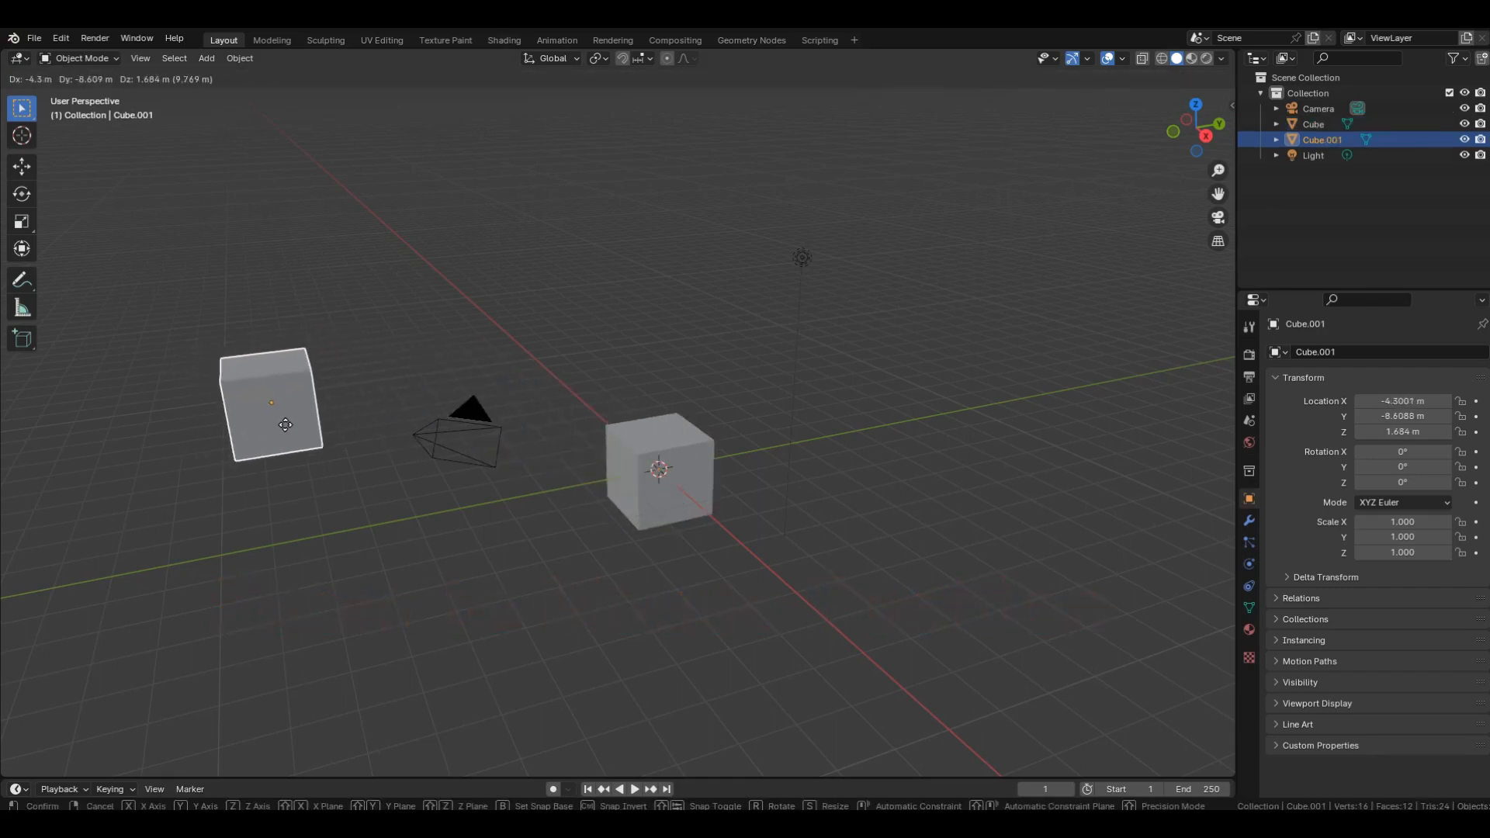
click(285, 423)
key(shift+d)
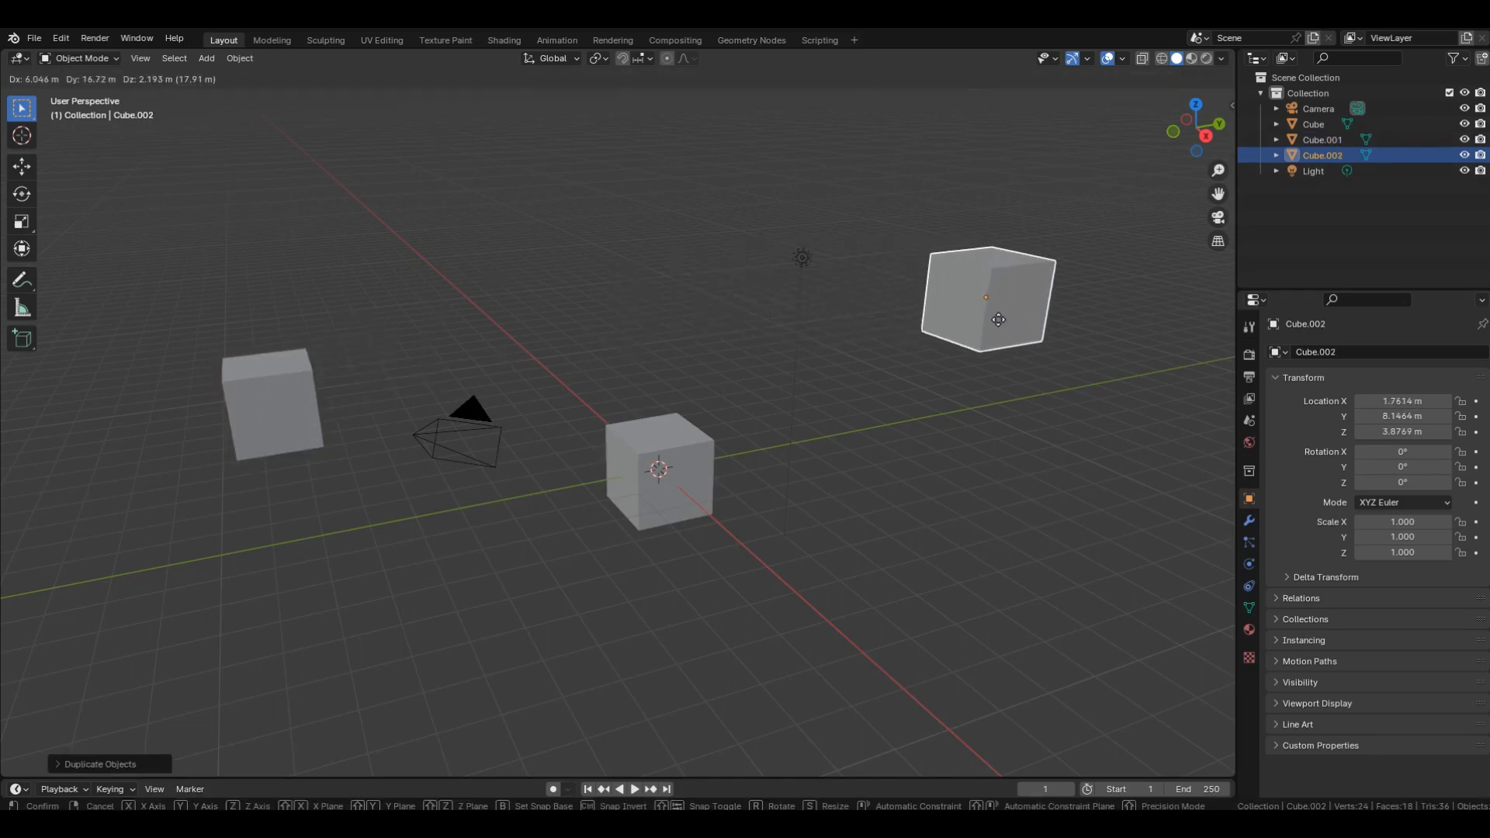
click(998, 321)
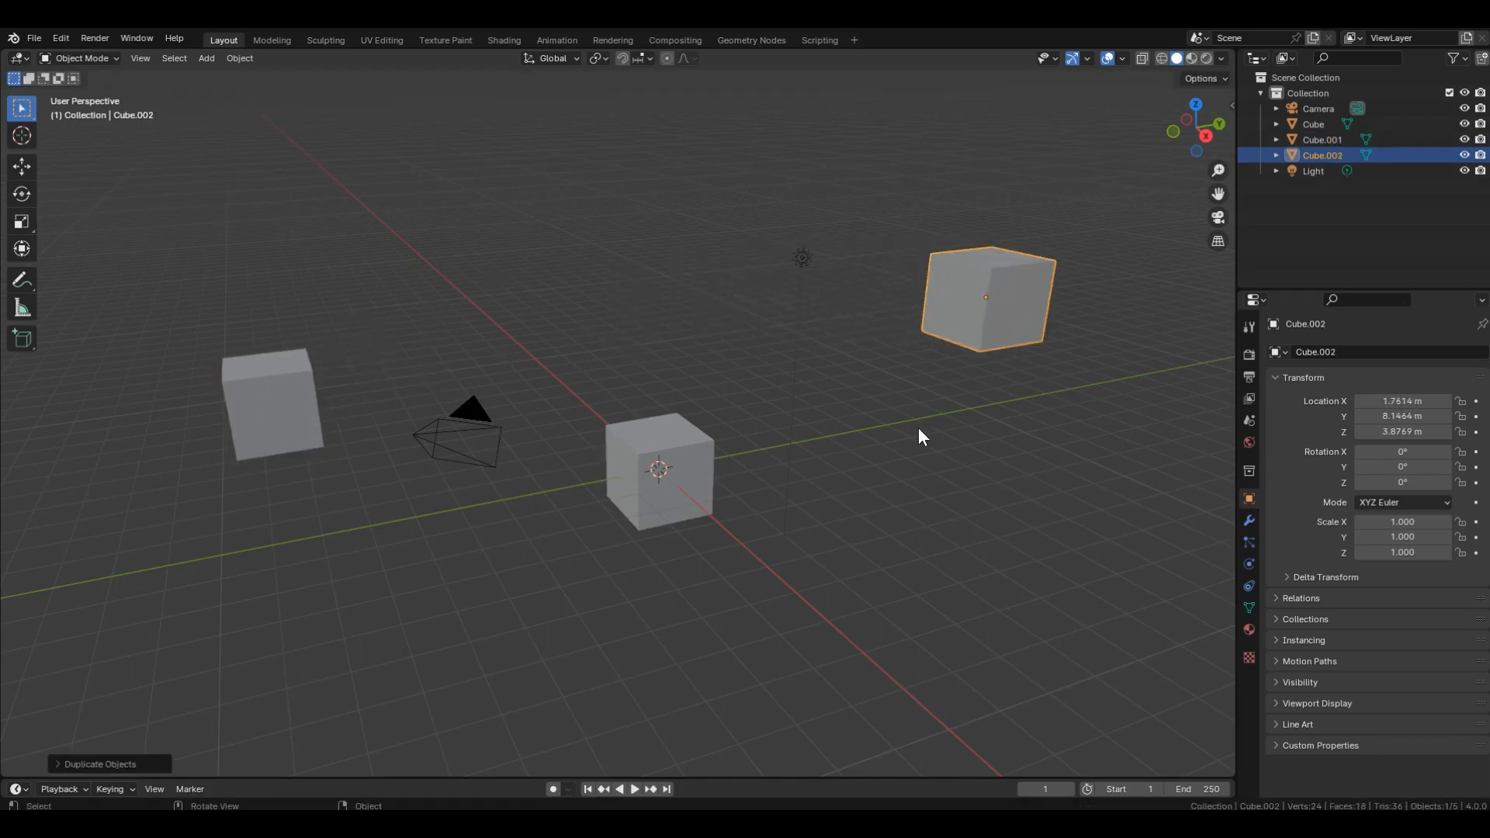
key(alt+a)
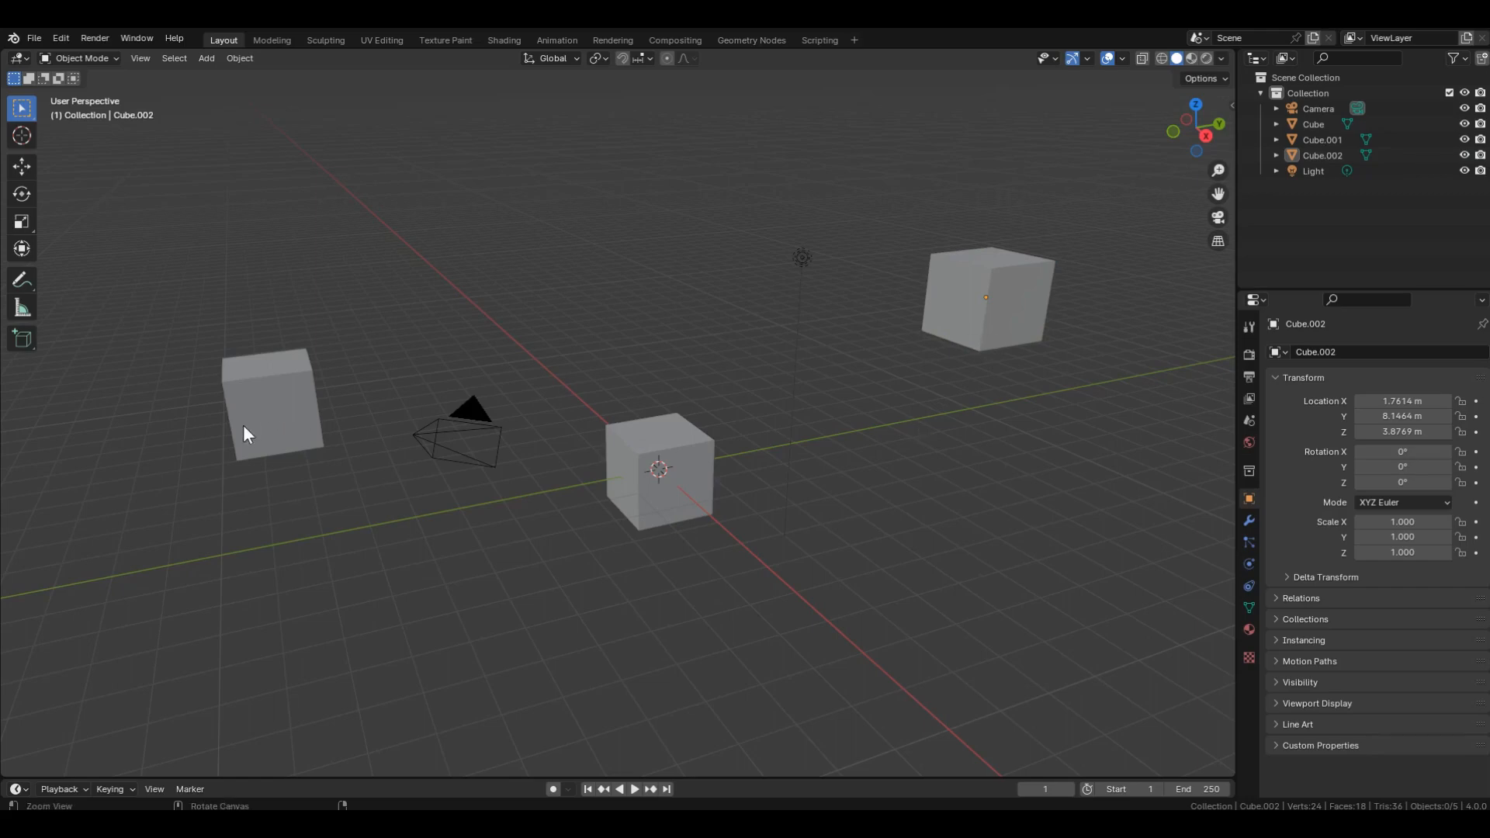
Test zooming the view toward each of the three cubes in turn.
ctrl+middle_drag(244, 425, 249, 458)
ctrl+middle_drag(618, 468, 576, 435)
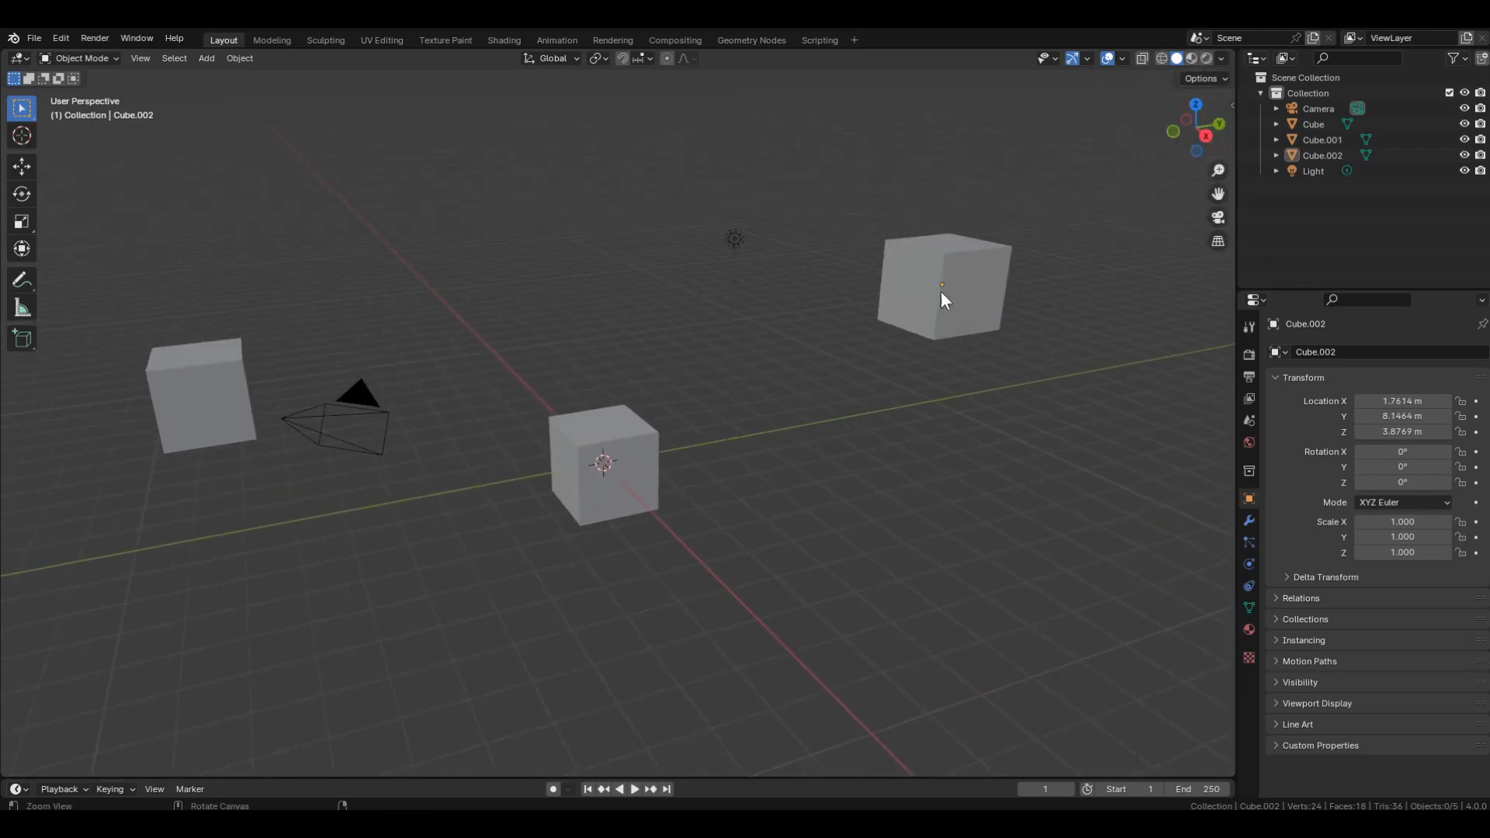
mouse_move(941, 291)
ctrl+middle_down()
mouse_move(977, 194)
mouse_move(956, 307)
mouse_move(954, 288)
ctrl+middle_up()
Enable Orbit Around Selection in the navigation preferences and close the preferences.
click(60, 38)
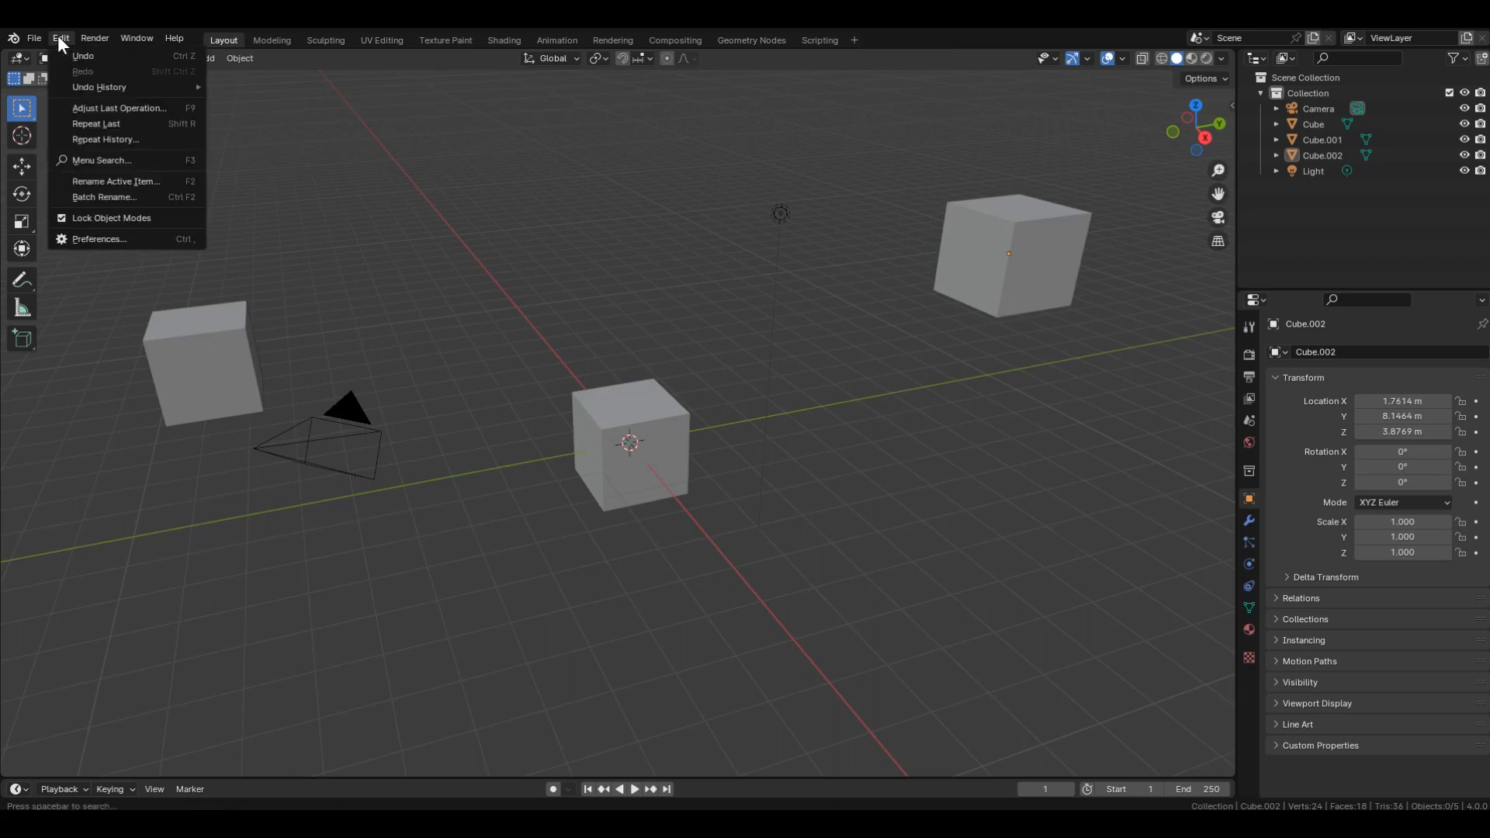
click(129, 238)
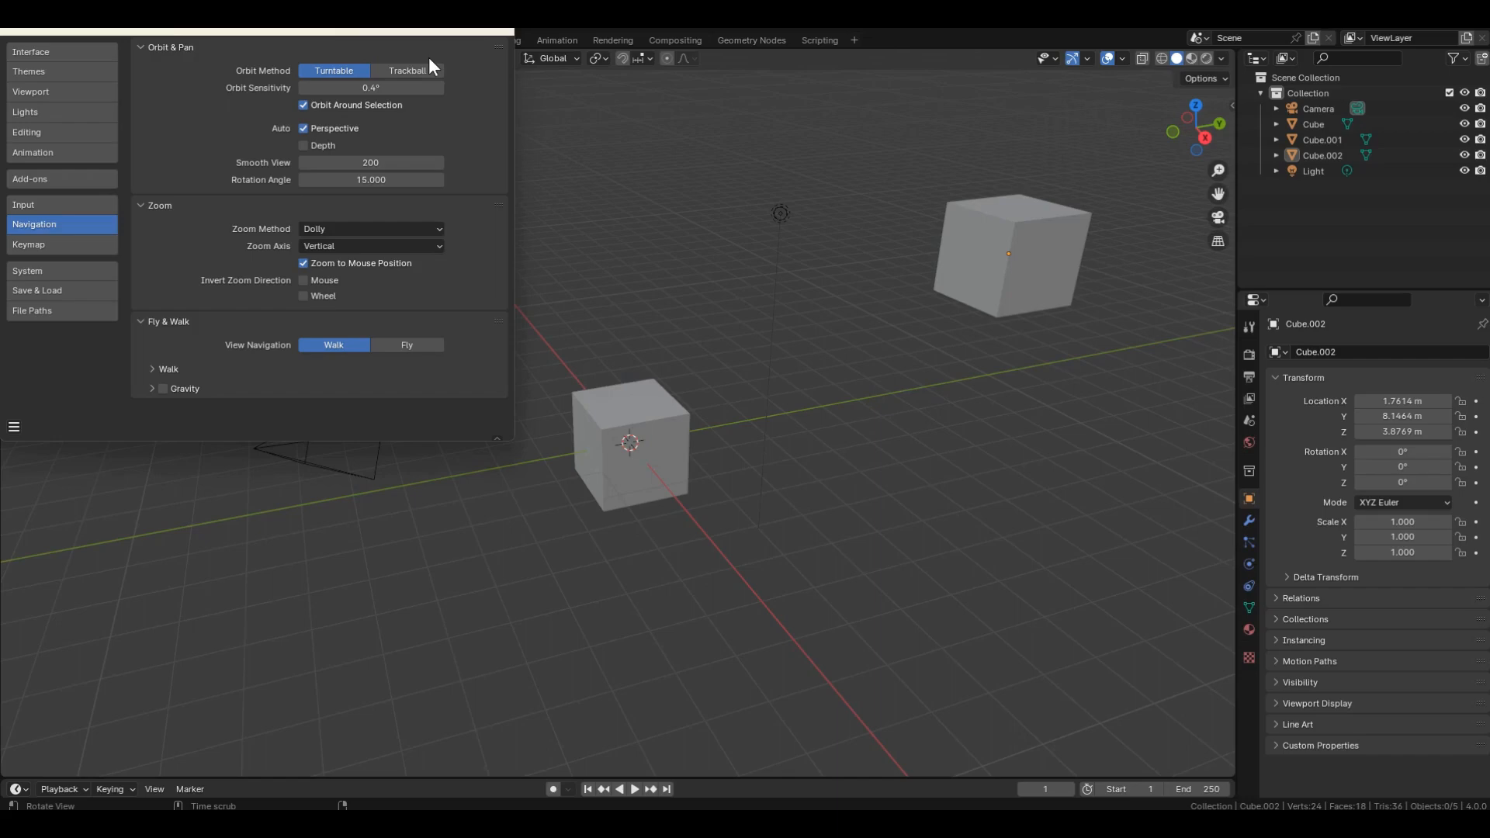
click(497, 32)
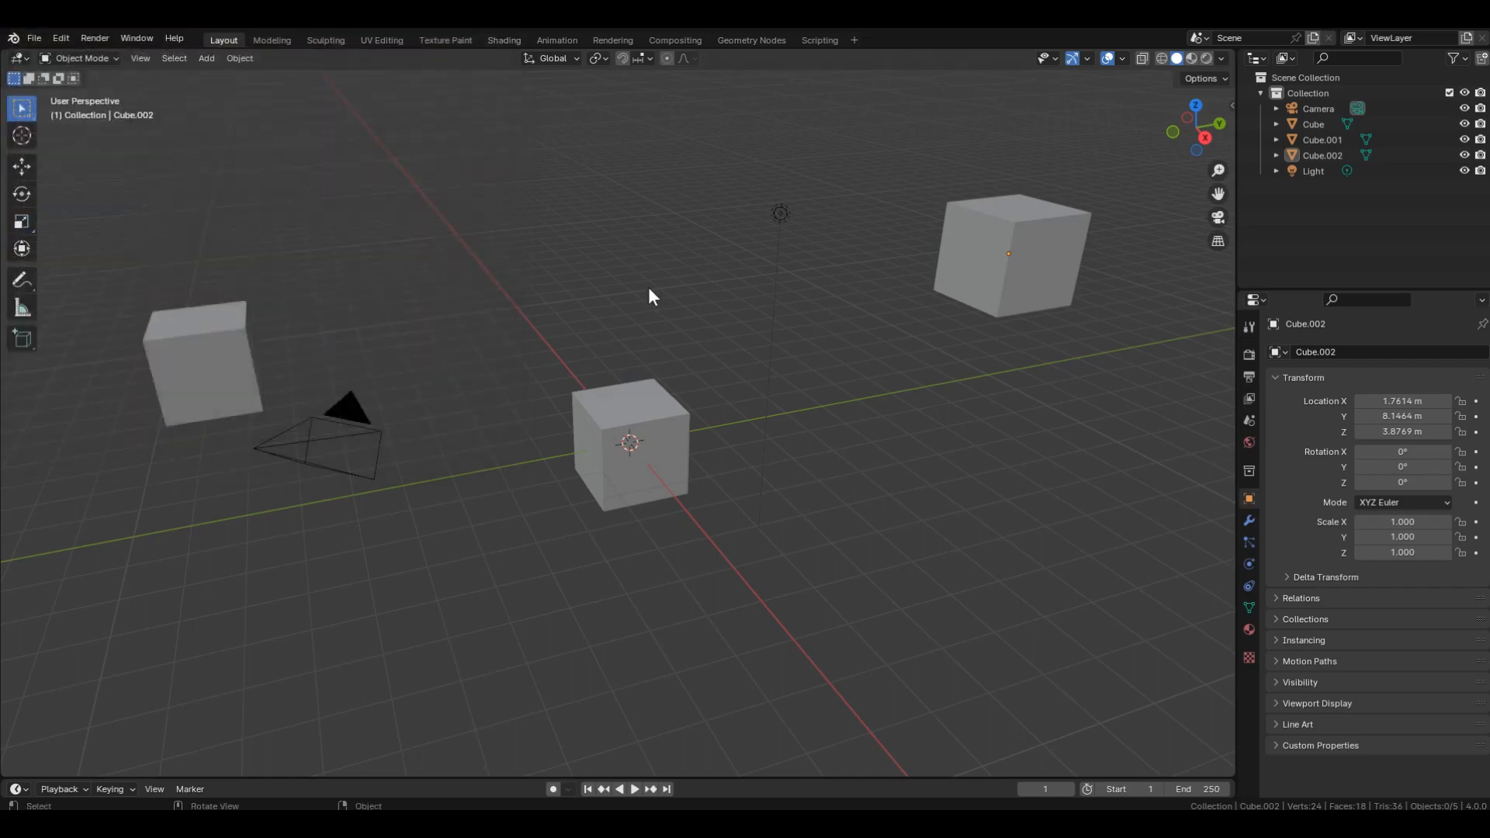
Select the three cubes one after another and test orbiting the view around the selected cube.
click(617, 428)
middle_drag(616, 427, 907, 357)
click(197, 353)
click(1006, 249)
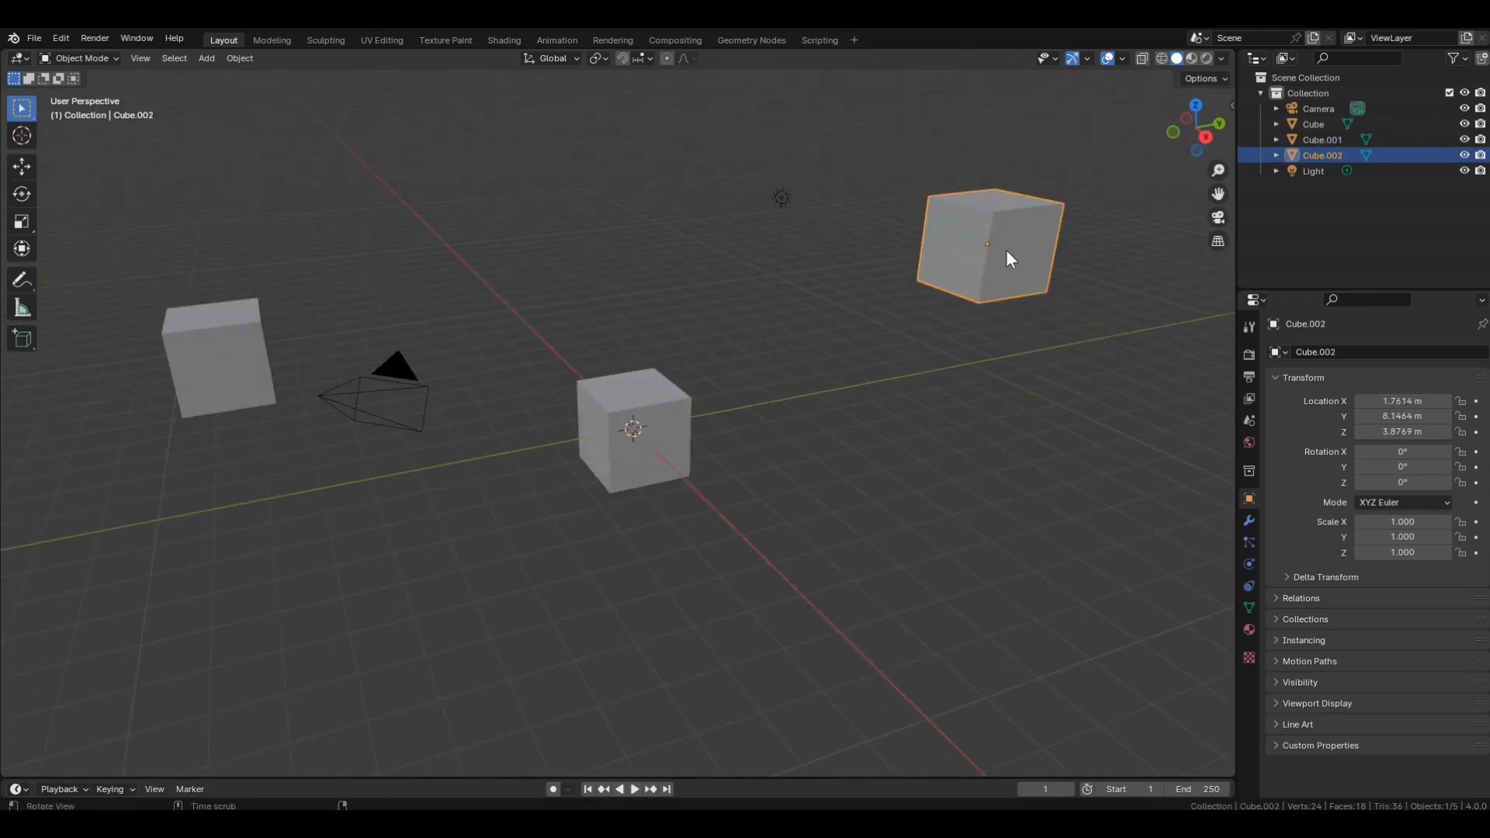
middle_drag(1006, 249, 293, 248)
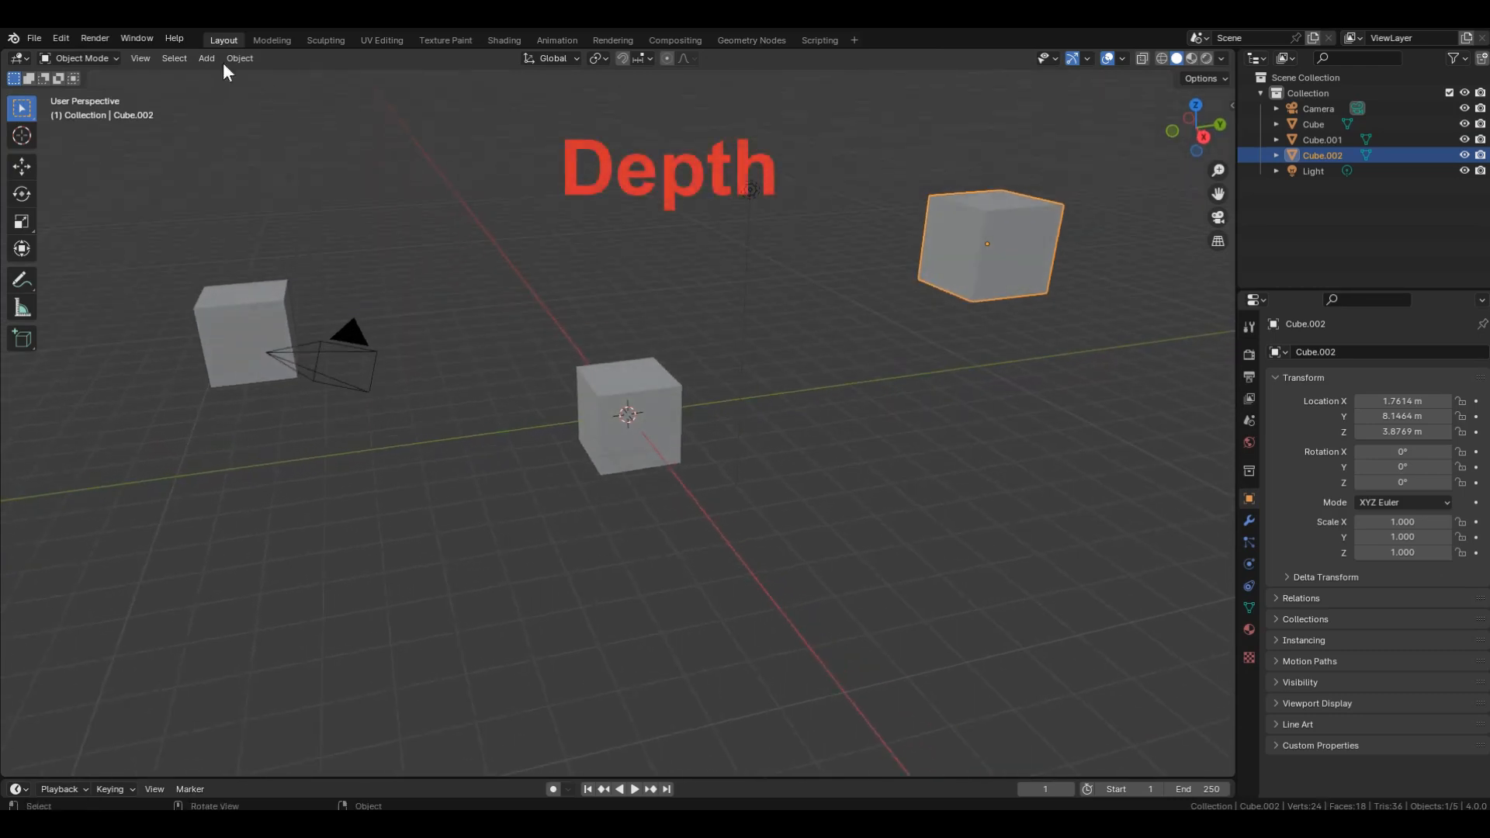
Enable the Auto Depth option in the navigation preferences and close the preferences.
click(61, 39)
click(109, 239)
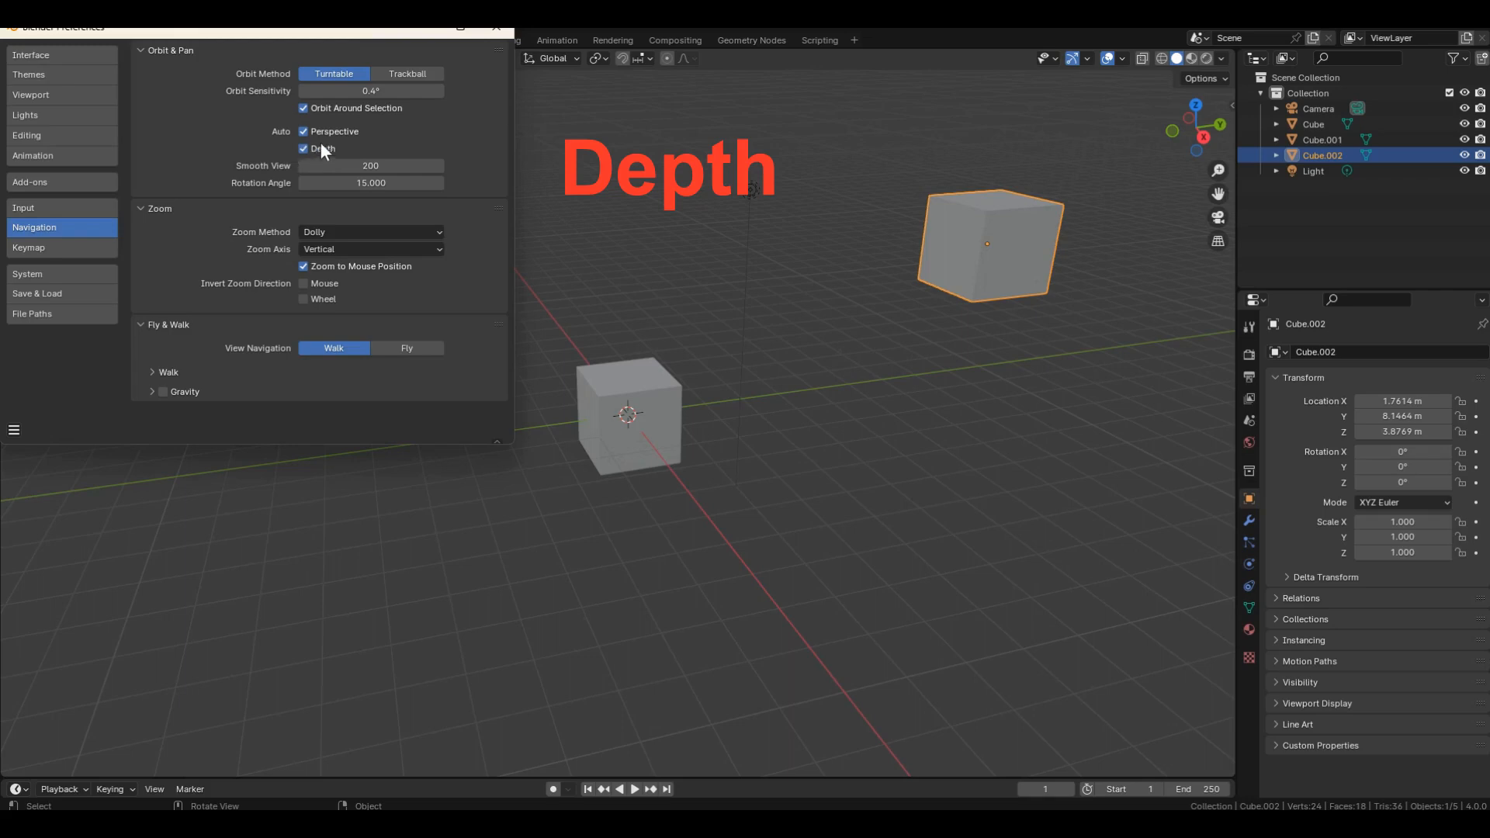
click(496, 29)
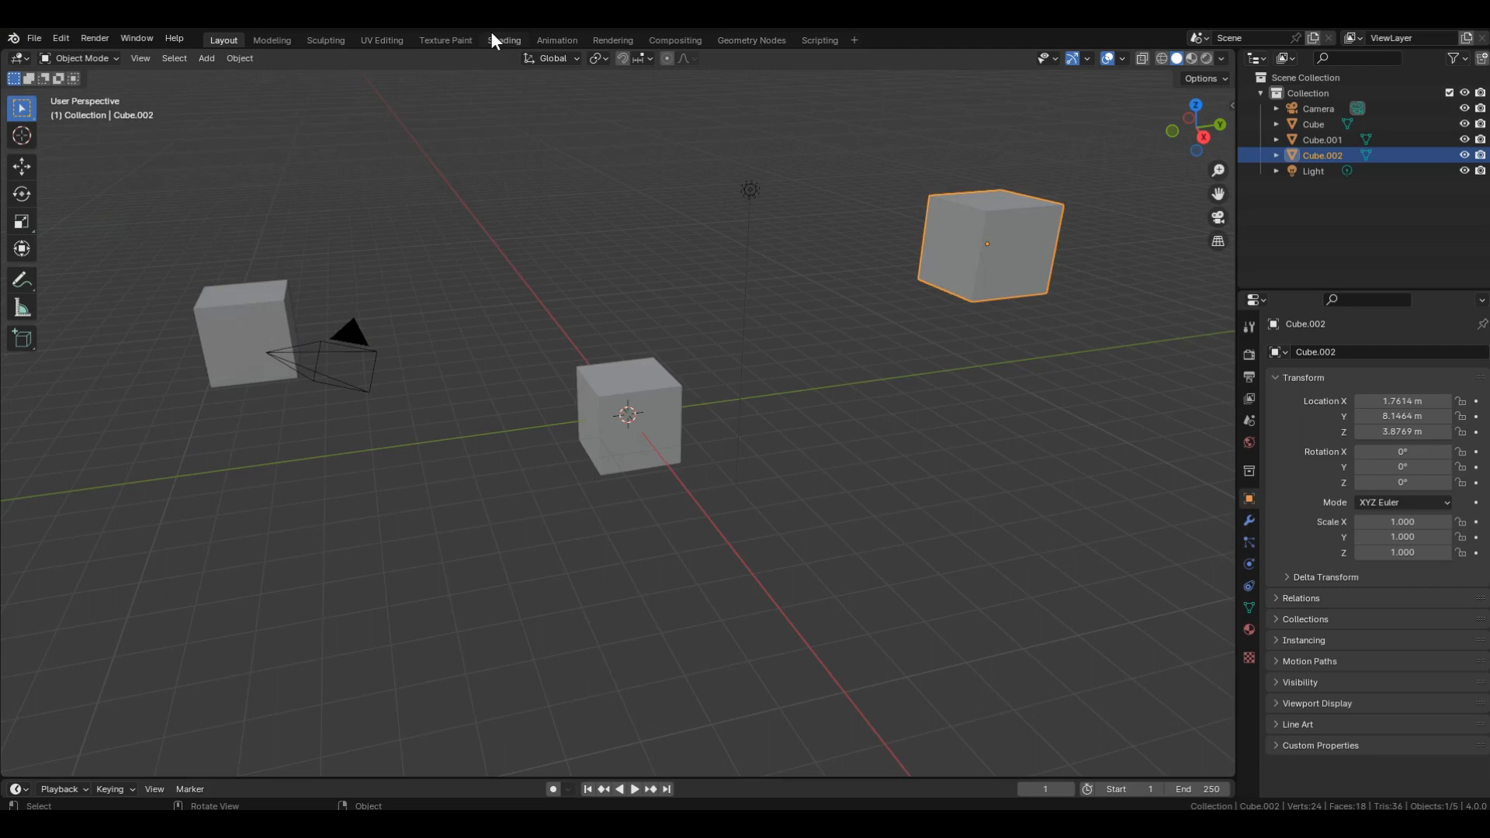
Clear the selection, test orbiting around the unselected cubes, and orbit, pan and zoom the view with the on-screen navigation gizmos.
click(566, 237)
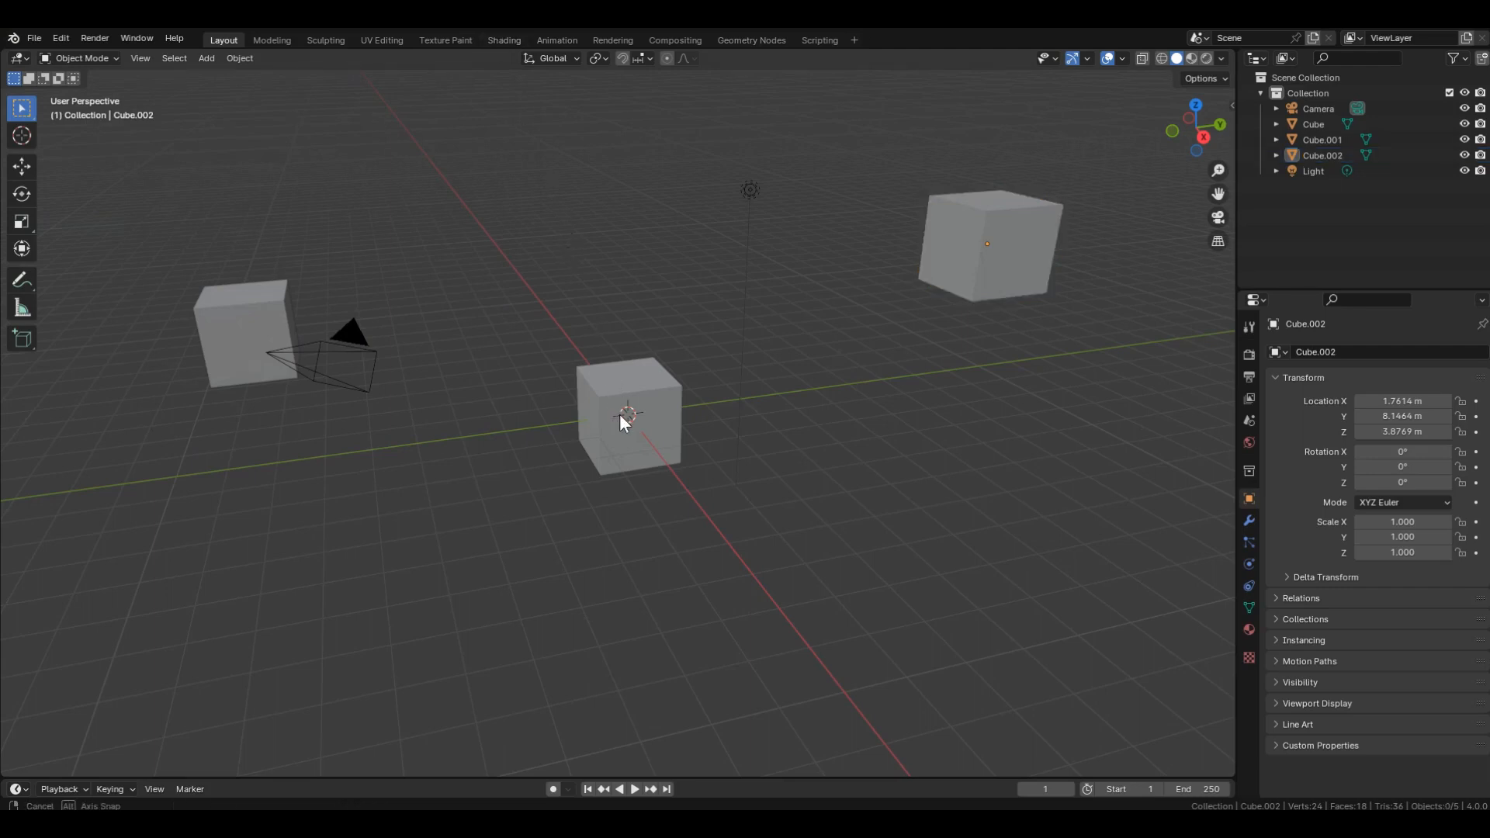
middle_drag(619, 413, 241, 261)
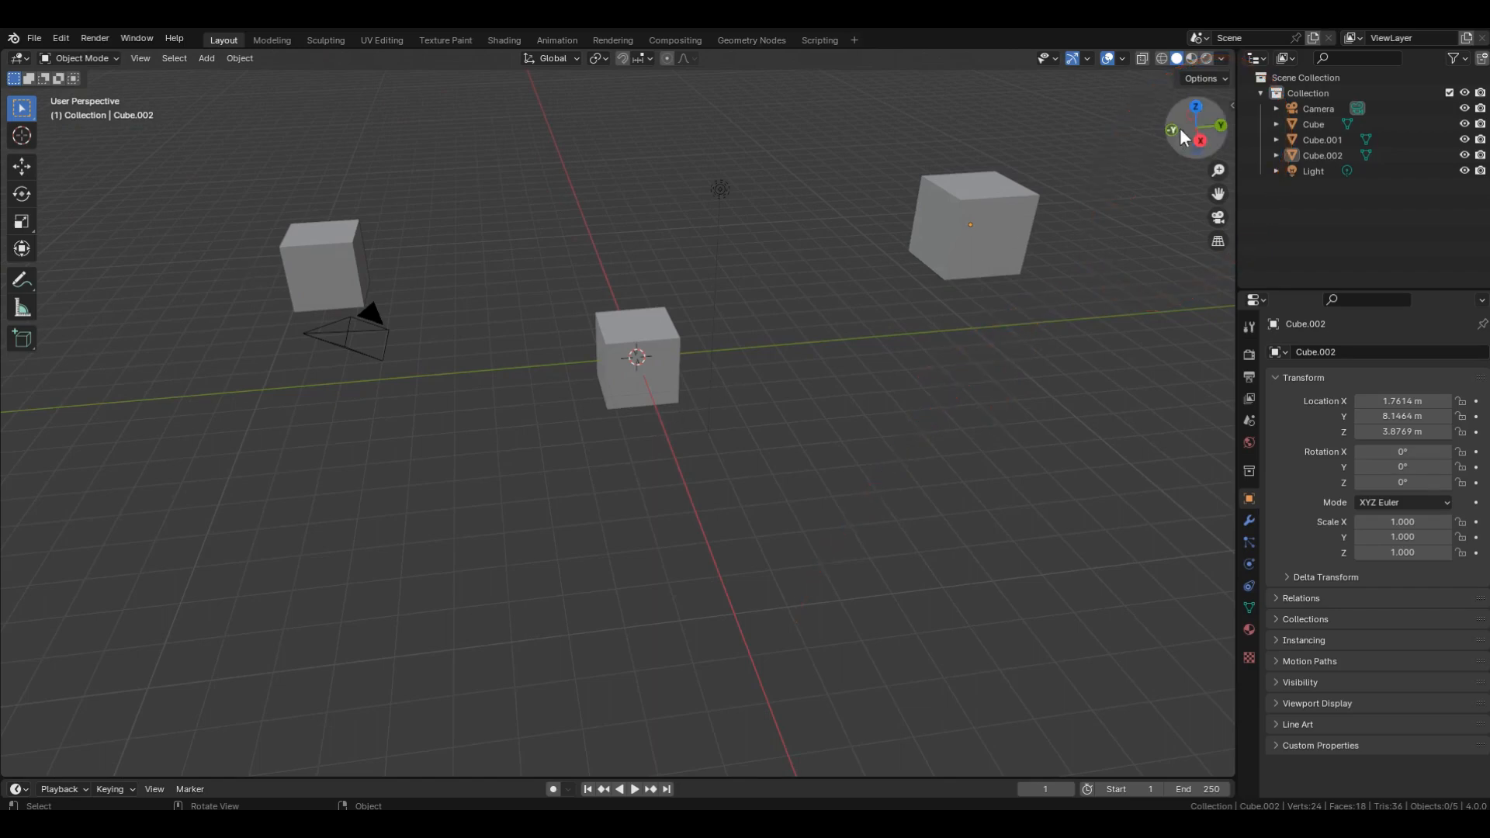
mouse_move(1180, 128)
mouse_down()
mouse_move(1172, 109)
mouse_move(1234, 136)
mouse_move(1211, 225)
mouse_move(1117, 210)
mouse_move(1184, 135)
mouse_up()
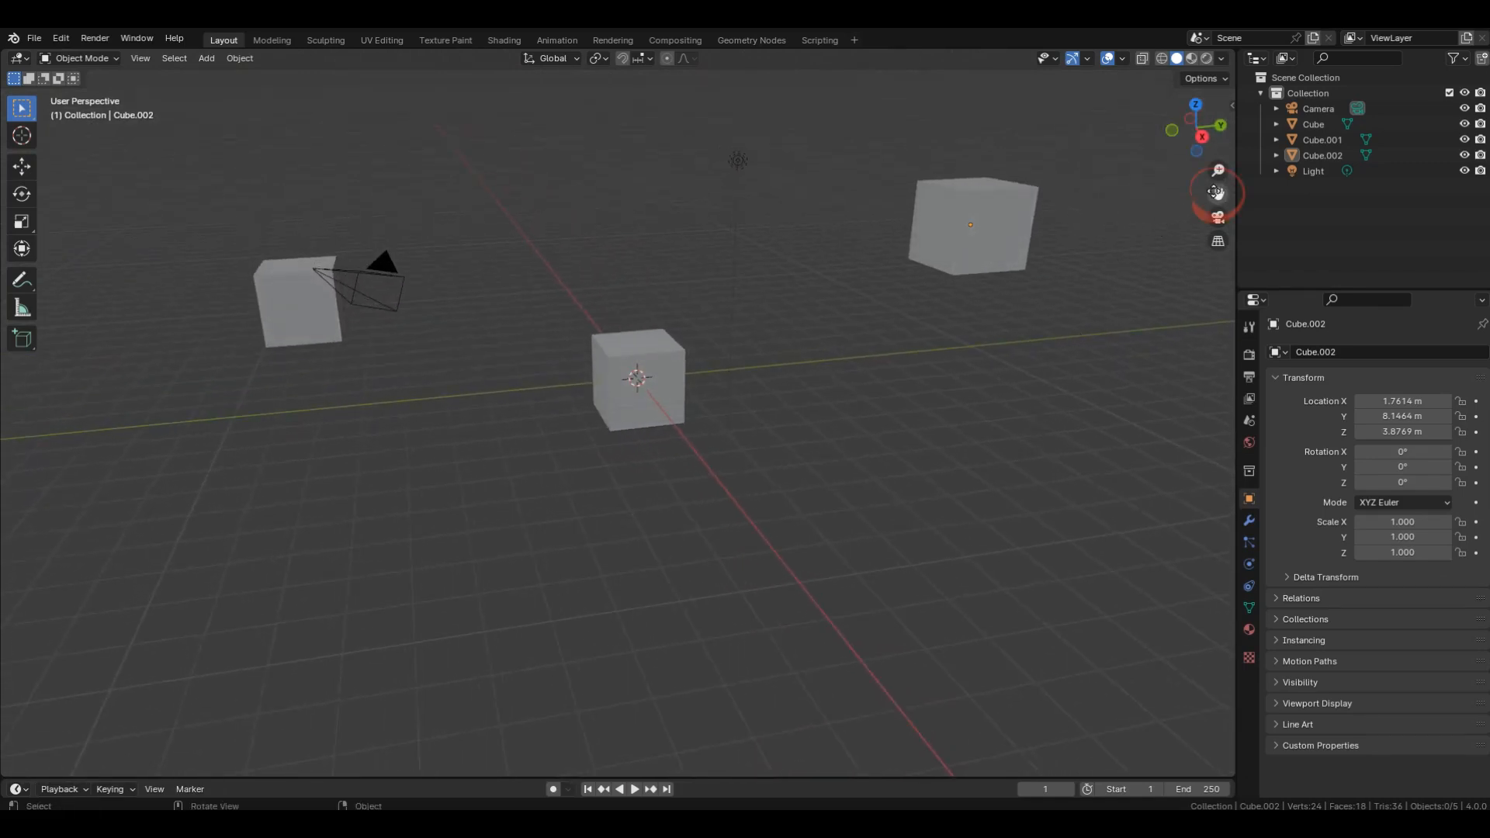
drag(1218, 193, 1216, 193)
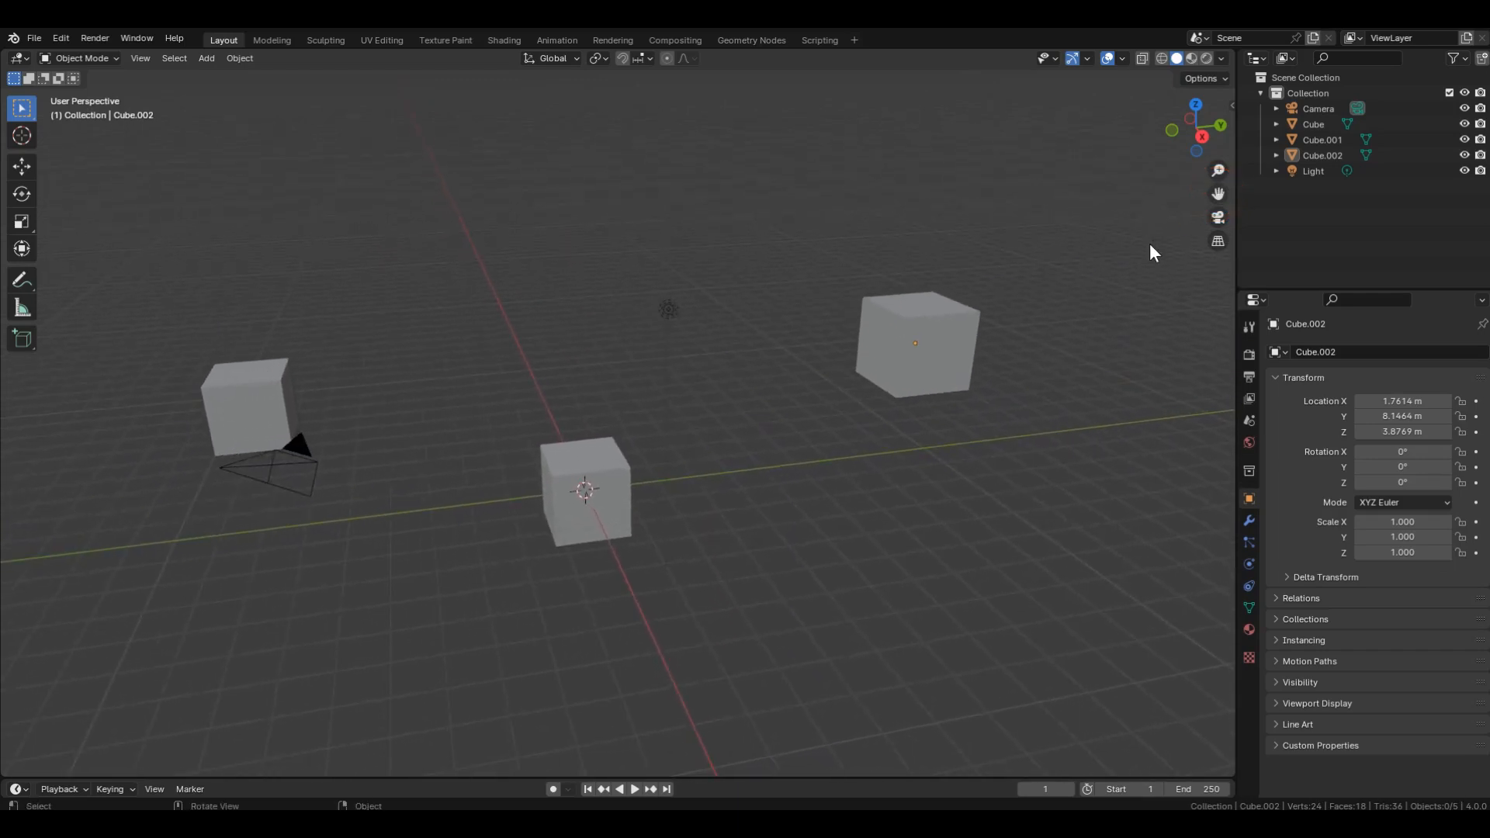
drag(1218, 170, 1219, 170)
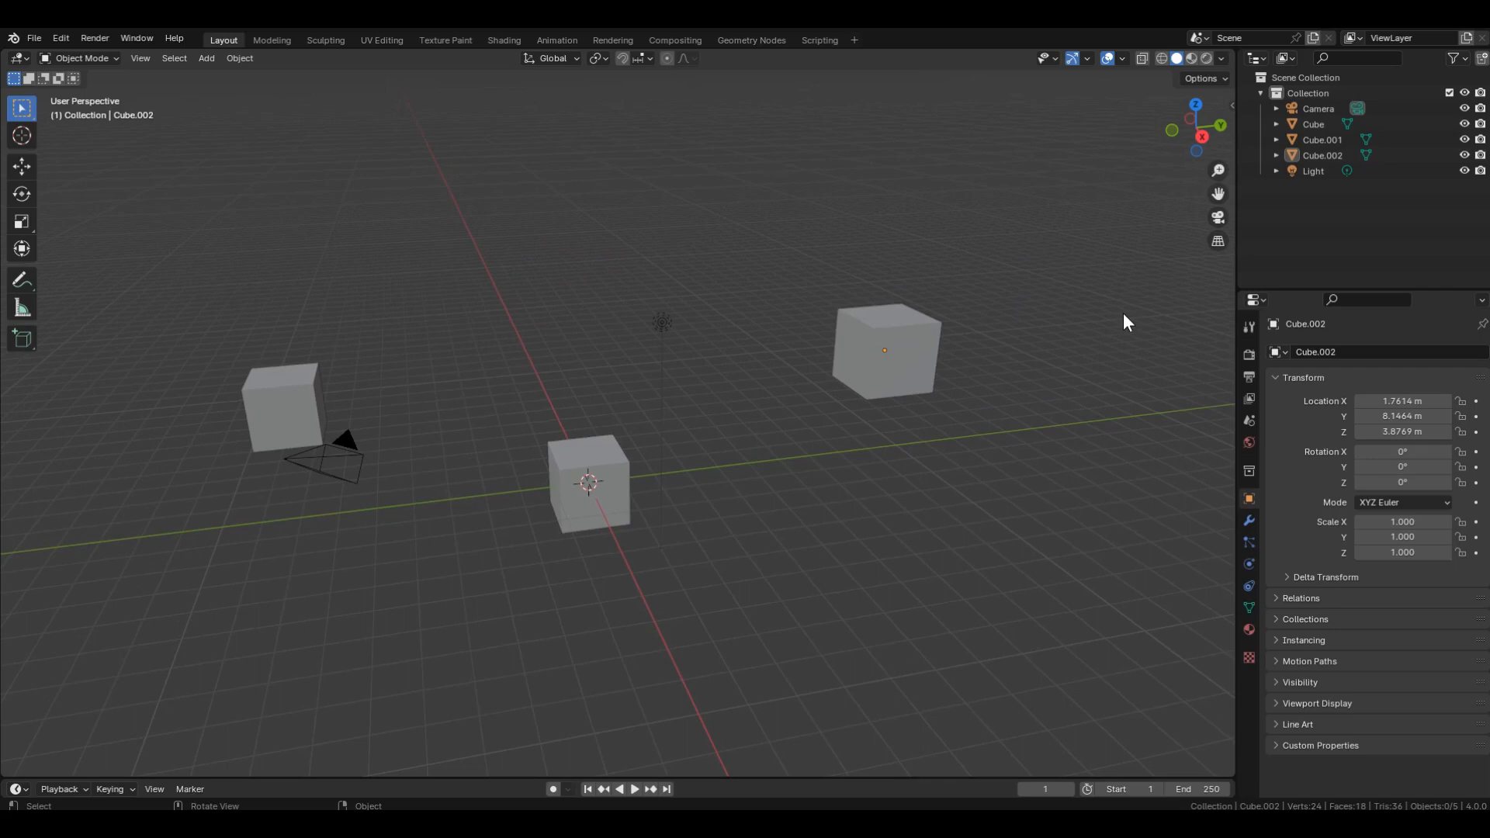
Enable Emulate Numpad in the input preferences and return to the 3D viewport.
click(61, 39)
click(81, 241)
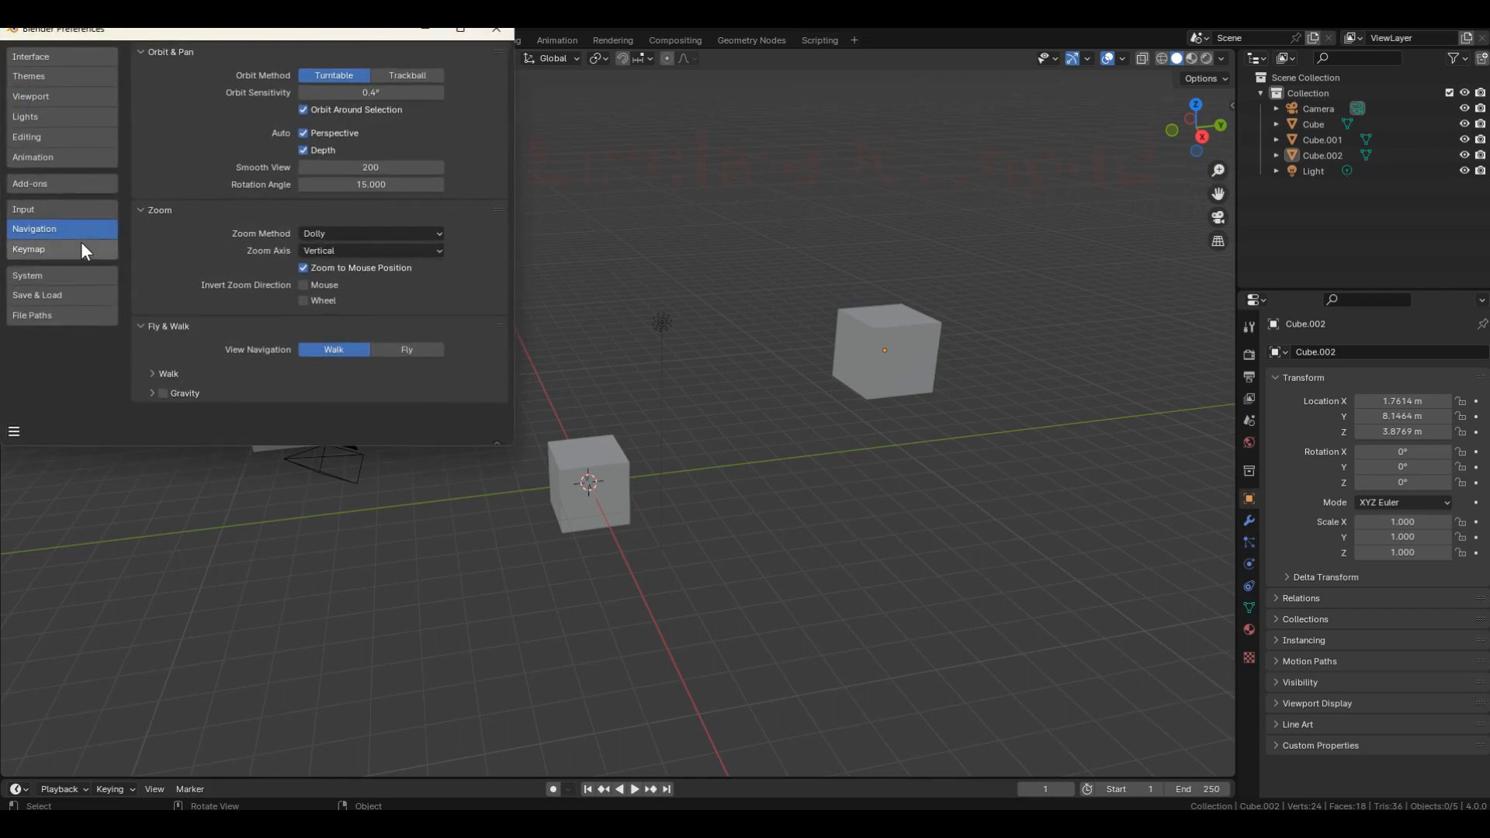
click(50, 211)
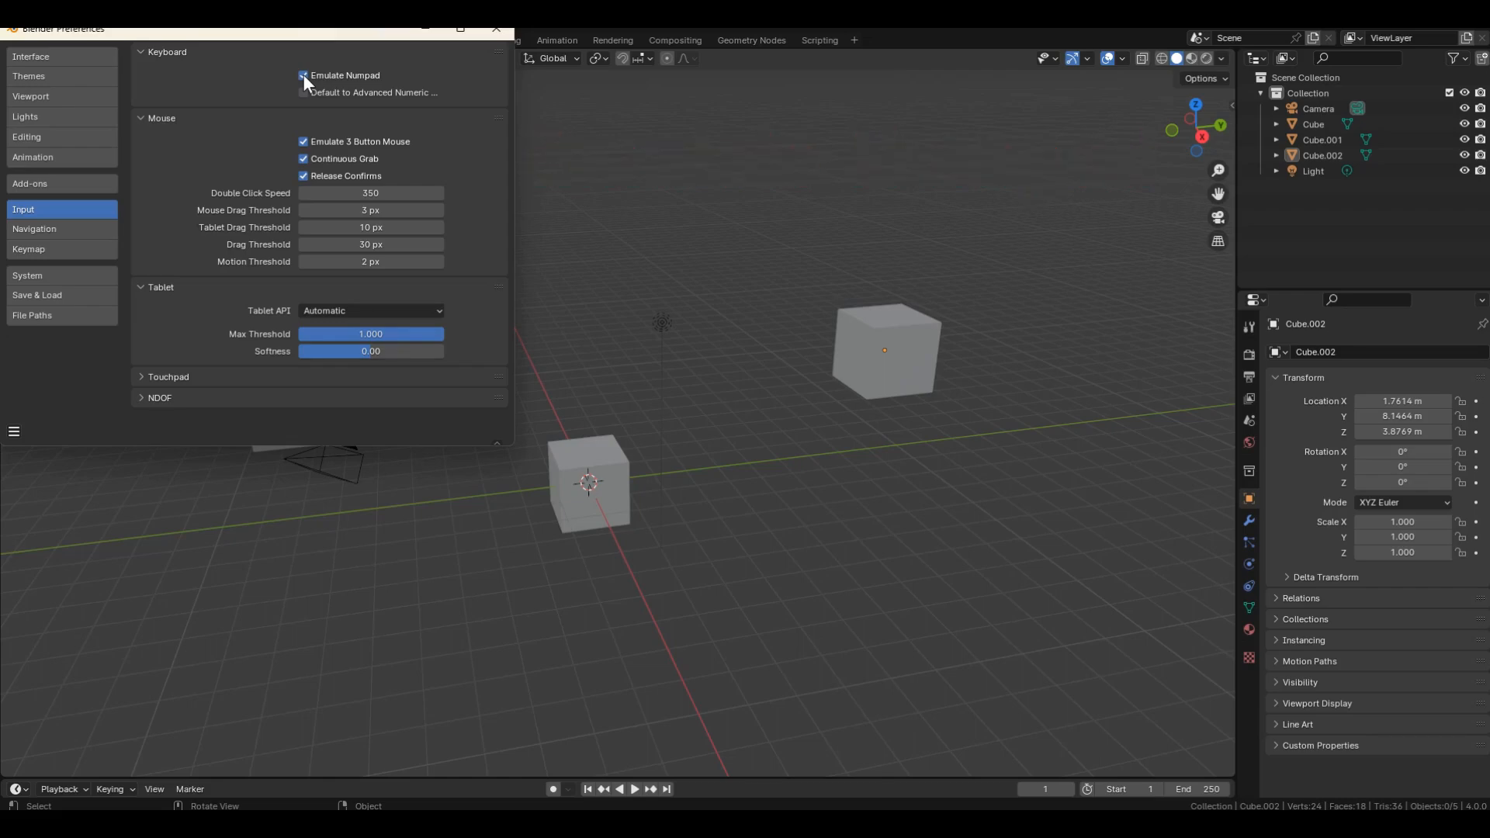
click(455, 511)
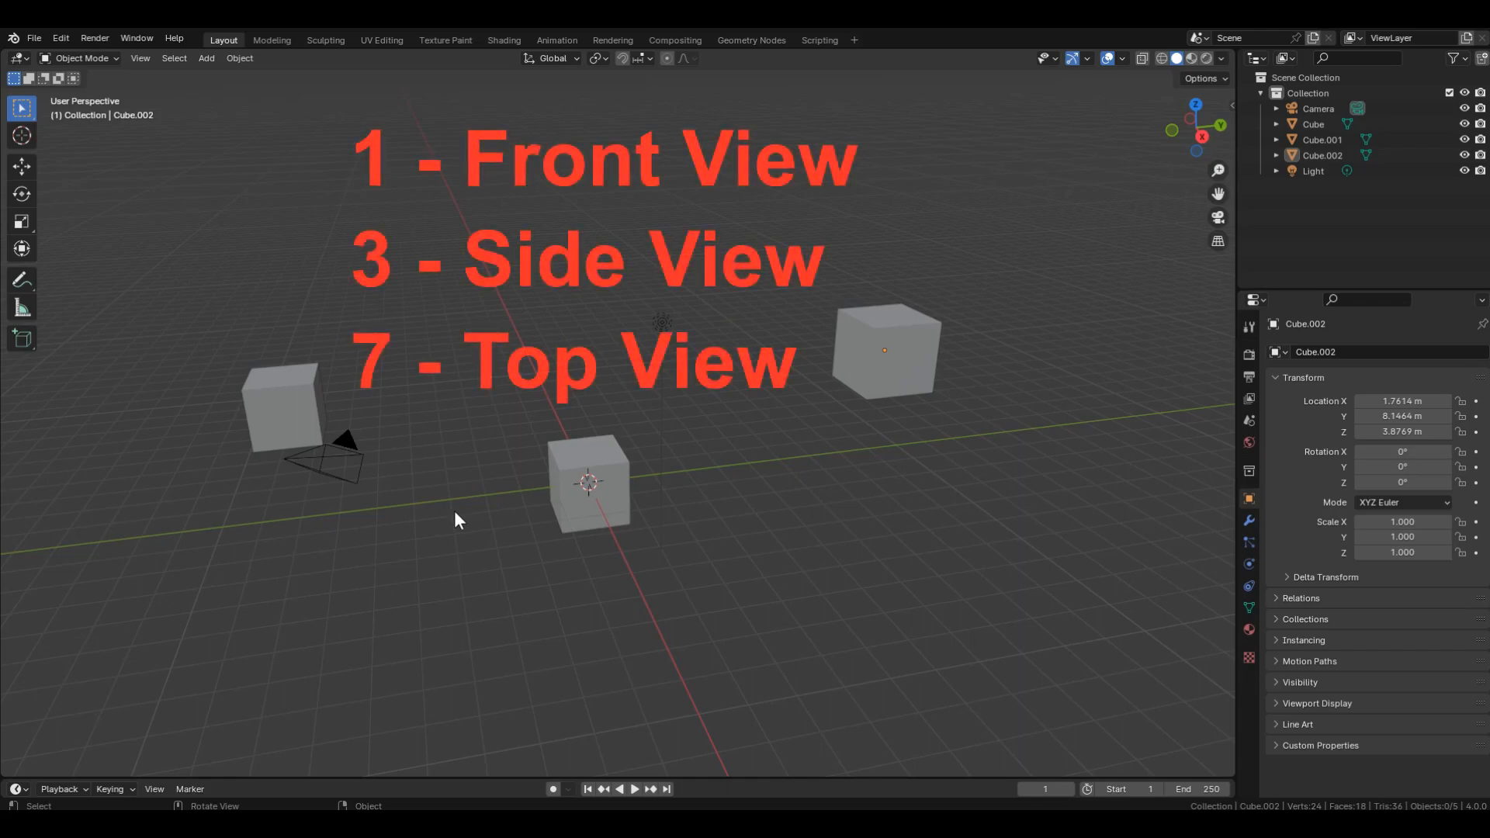
Test the emulated numpad by viewing the scene from the front, right side and top, and orbit back to a perspective view.
key(KP_1)
key(KP_3)
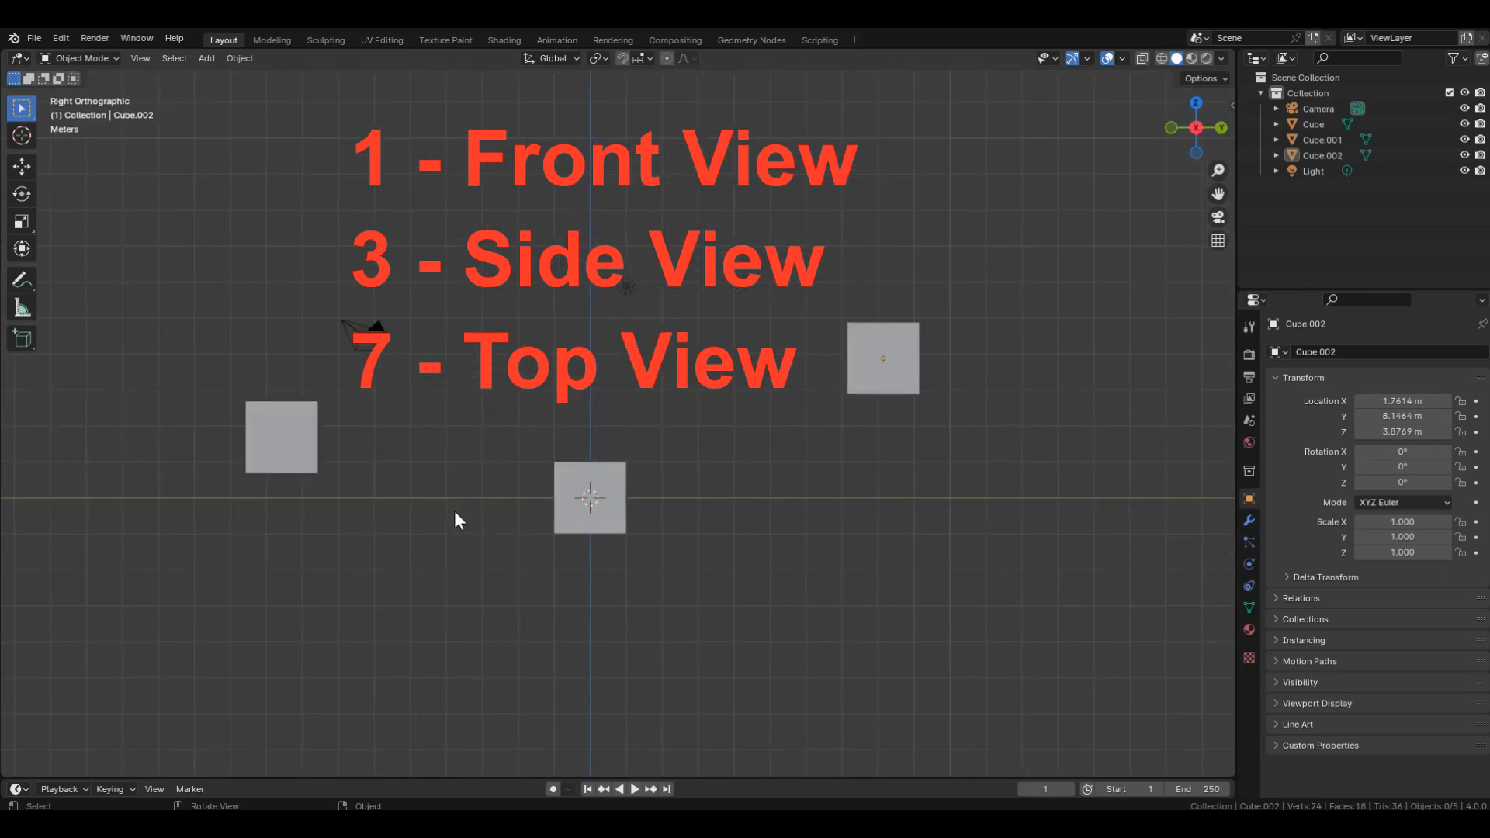
key(KP_7)
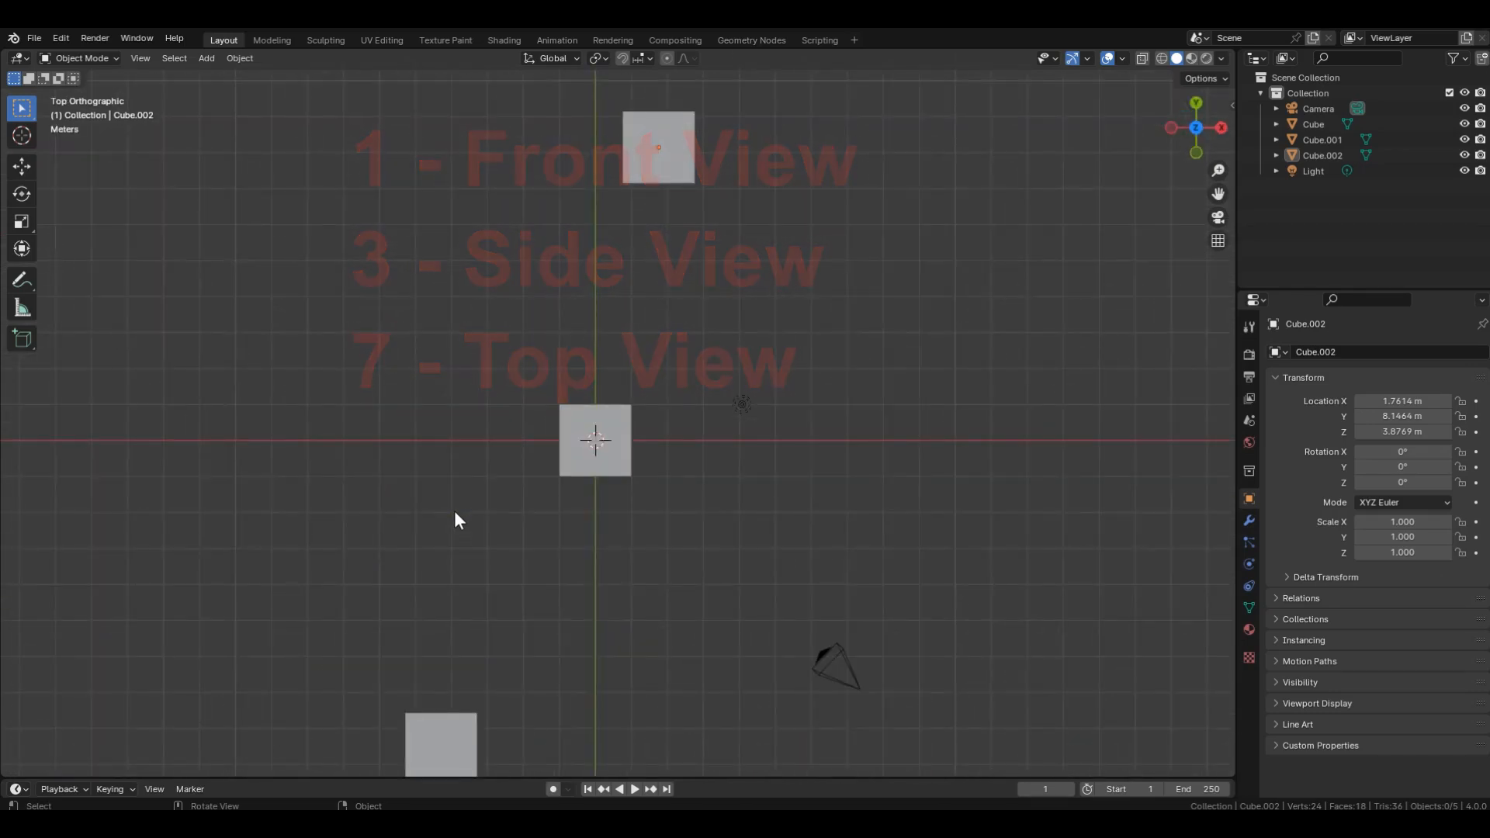
middle_drag(454, 511, 515, 476)
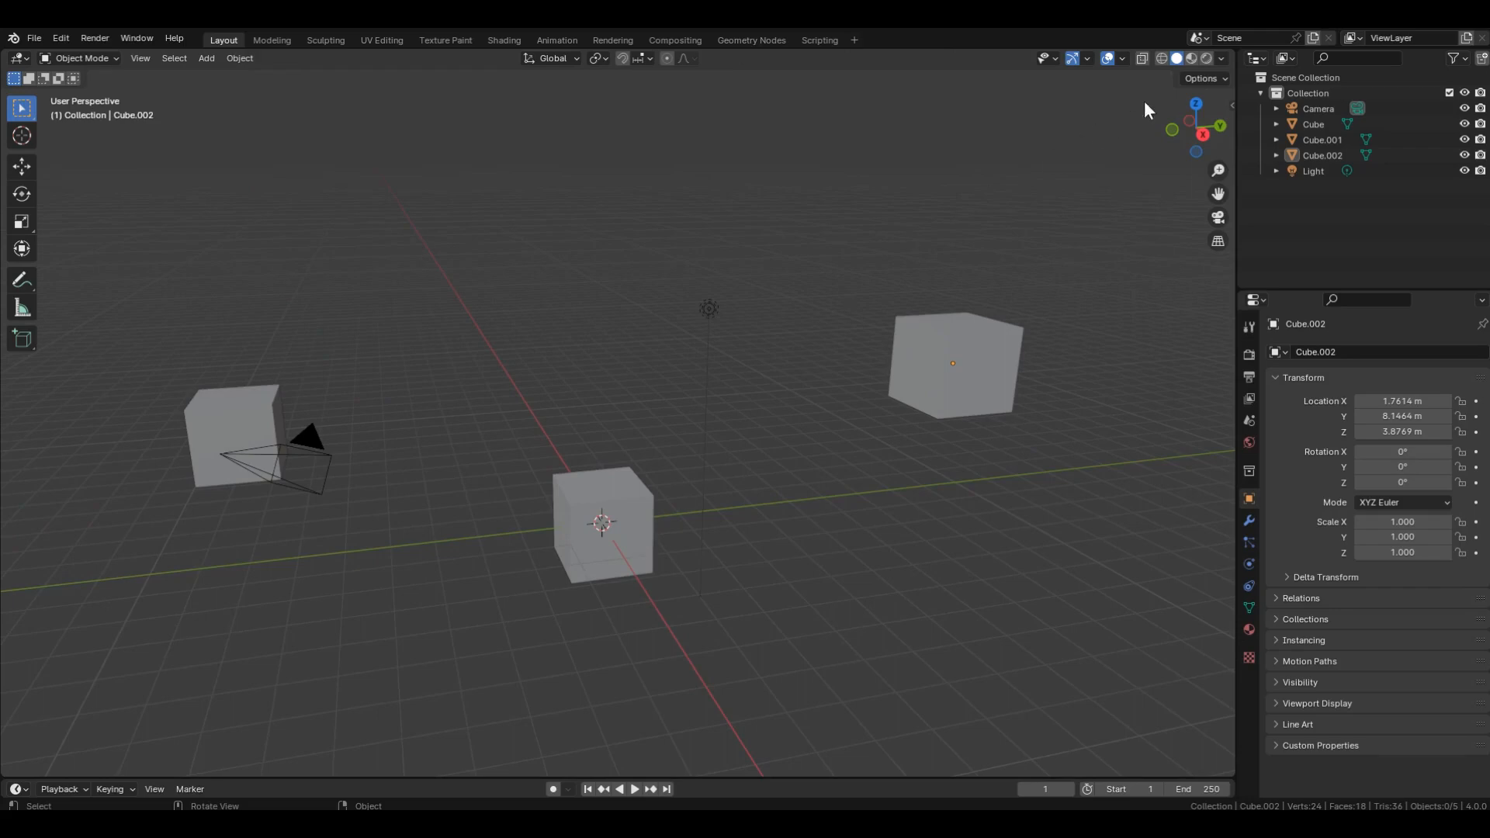
Align the view to the top and front using the navigation gizmo's axes, and orbit back to a perspective view.
click(1196, 101)
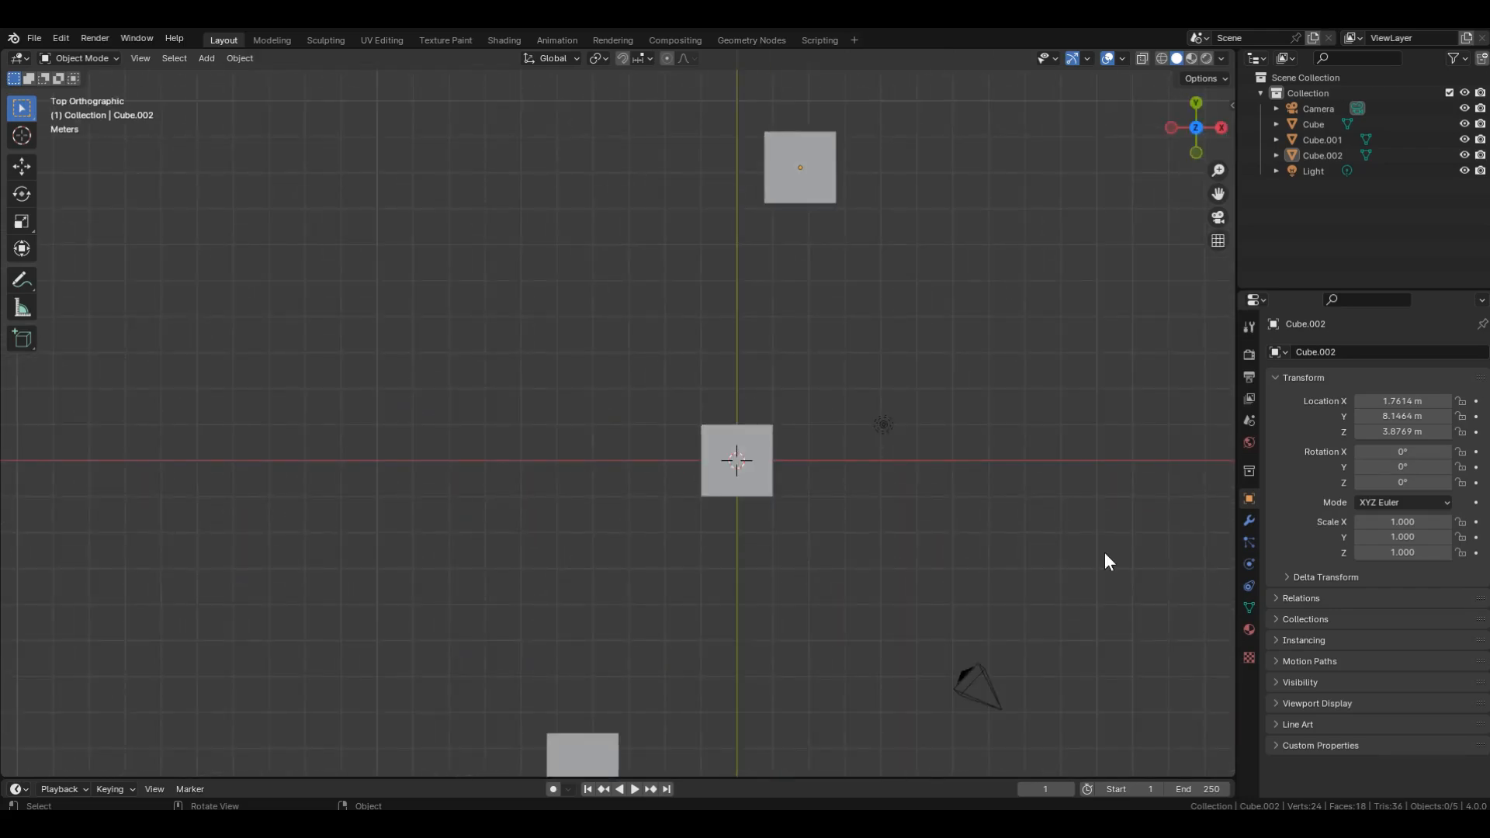
click(1196, 153)
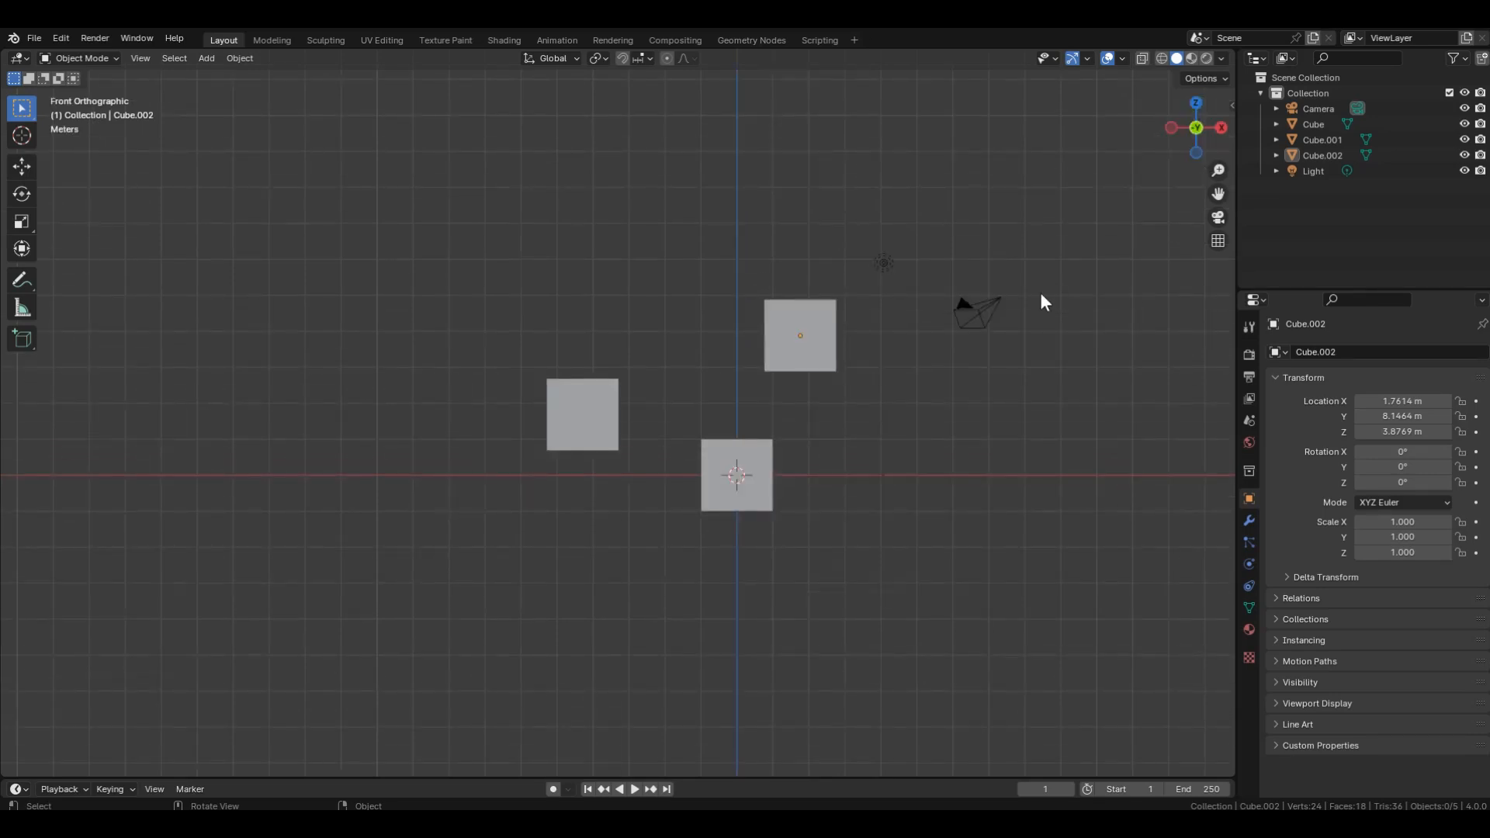
middle_drag(934, 439, 635, 481)
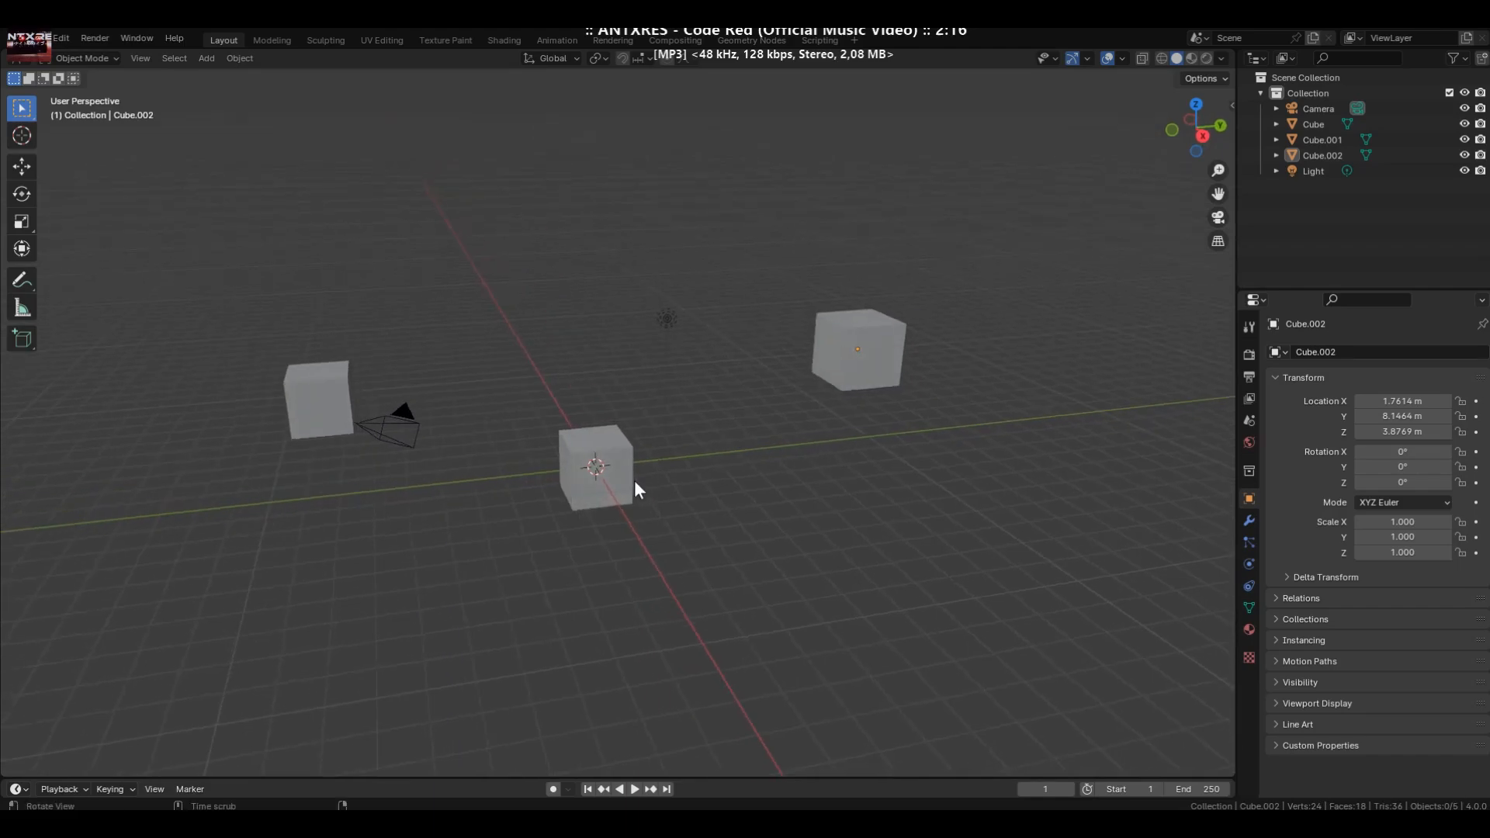